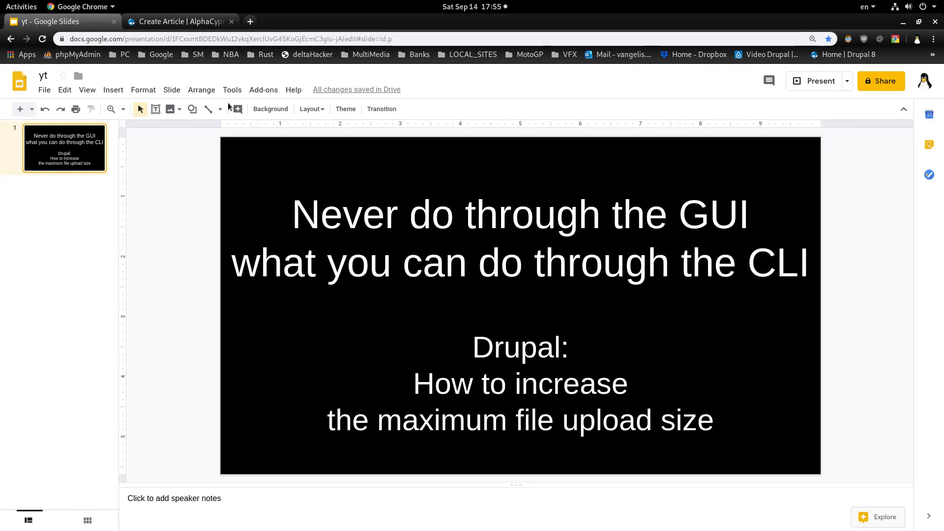
- Highlight the Image field's '2 MB limit.' note on the zoomed-in Create Article page
{"action": "left_click", "coordinate": [181, 33]}
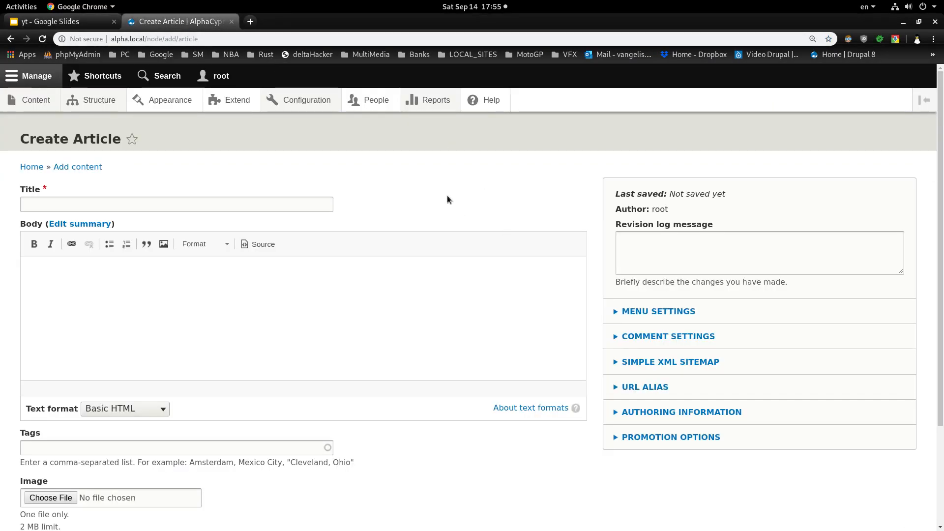
{"action": "scroll", "coordinate": [447, 195], "scroll_direction": "down", "scroll_amount": 2}
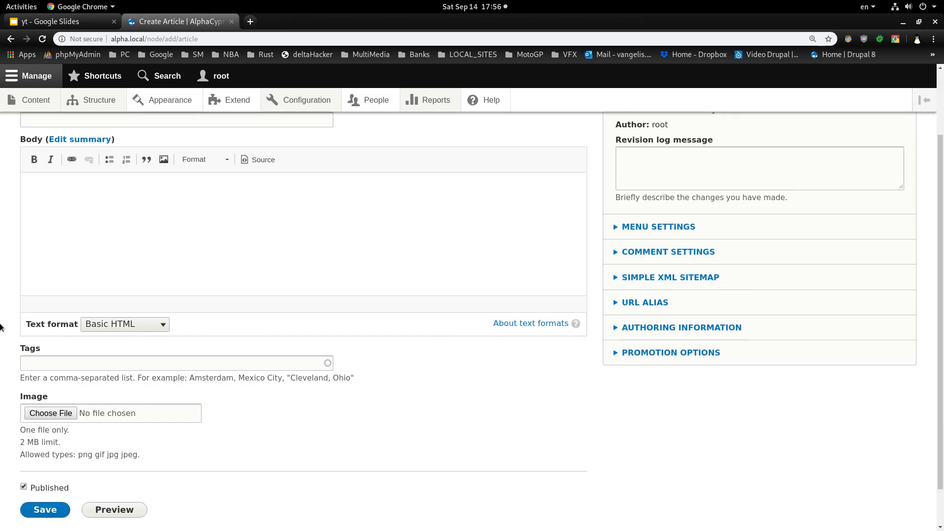
{"action": "scroll", "coordinate": [2, 332], "scroll_direction": "down", "scroll_amount": 2}
{"action": "key", "text": "ctrl+plus"}
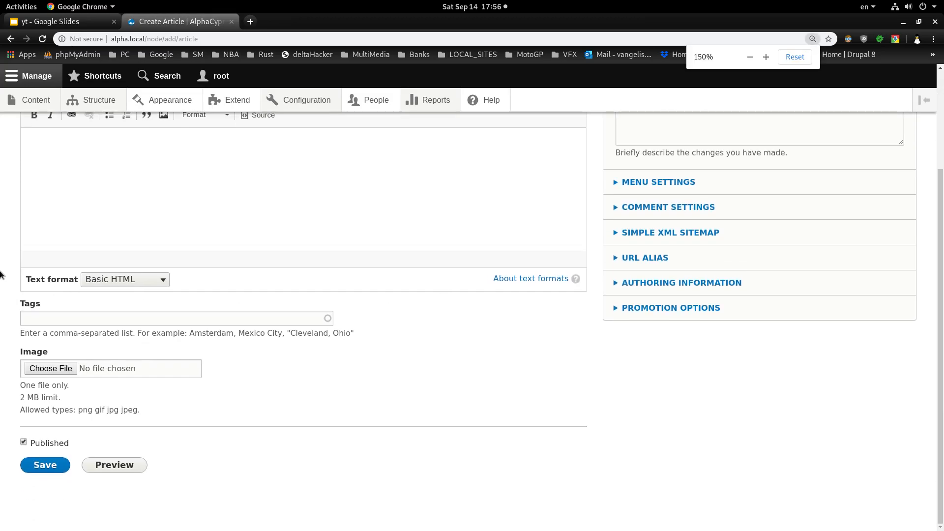
{"action": "triple_click", "coordinate": [34, 370]}
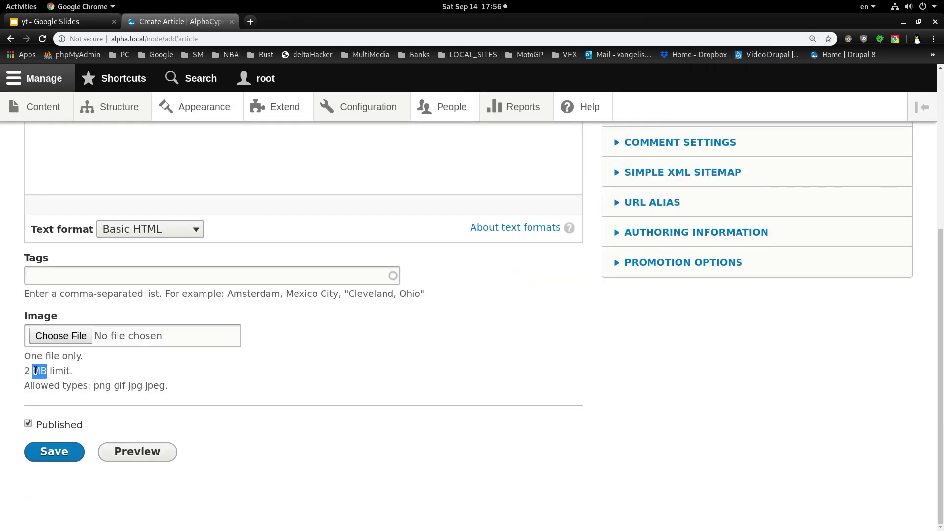
{"action": "left_click", "coordinate": [1, 359]}
{"action": "triple_click", "coordinate": [45, 371]}
{"action": "left_click", "coordinate": [66, 373]}
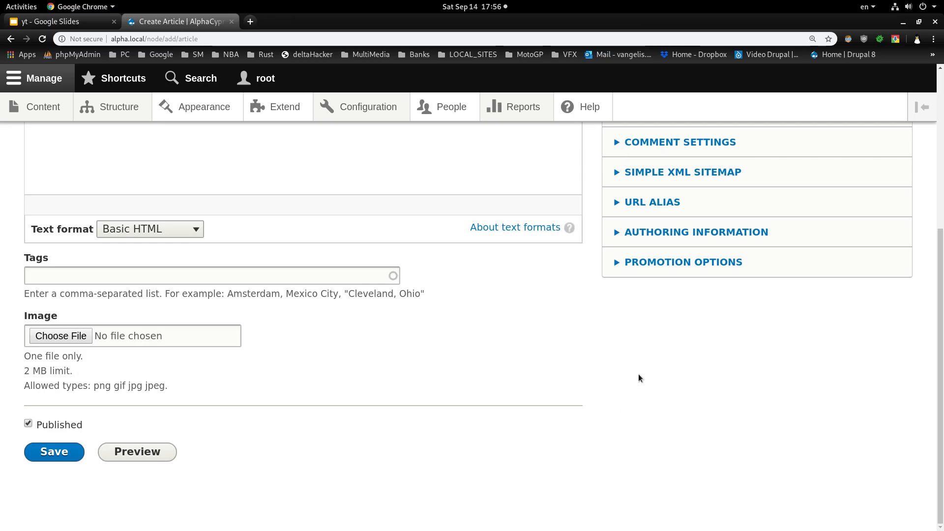
- Switch over to the root terminal in the site's directory
{"action": "key", "text": "alt+Tab"}
{"action": "key", "text": "Tab"}
{"action": "key", "text": "Tab"}
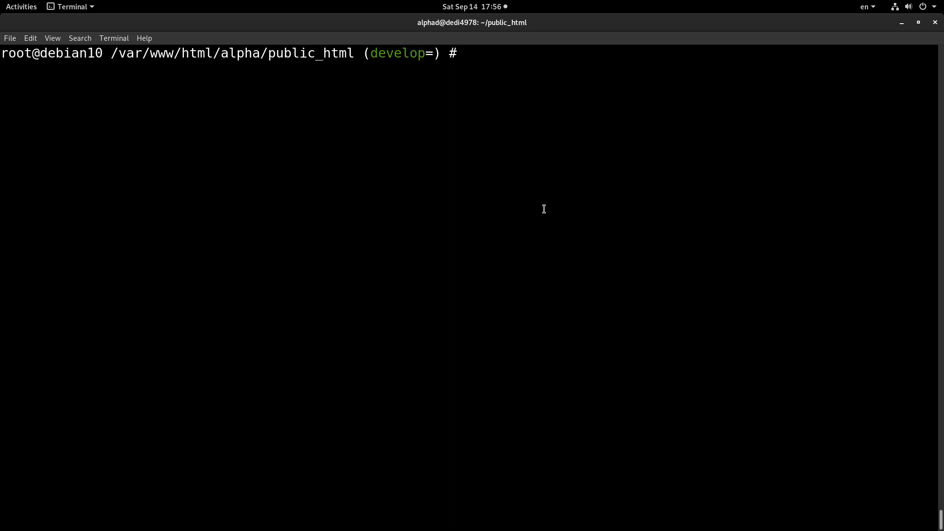
{"action": "type", "text": "grep "}
{"action": "type", "text": "-"}
{"action": "type", "text": "irn "}
{"action": "type", "text": "ma"}
- Search the docroot for upload_max with grep -irn, listing Drupal core matches
{"action": "key", "text": "BackSpace"}
{"action": "key", "text": "BackSpace"}
{"action": "type", "text": "upload_max "}
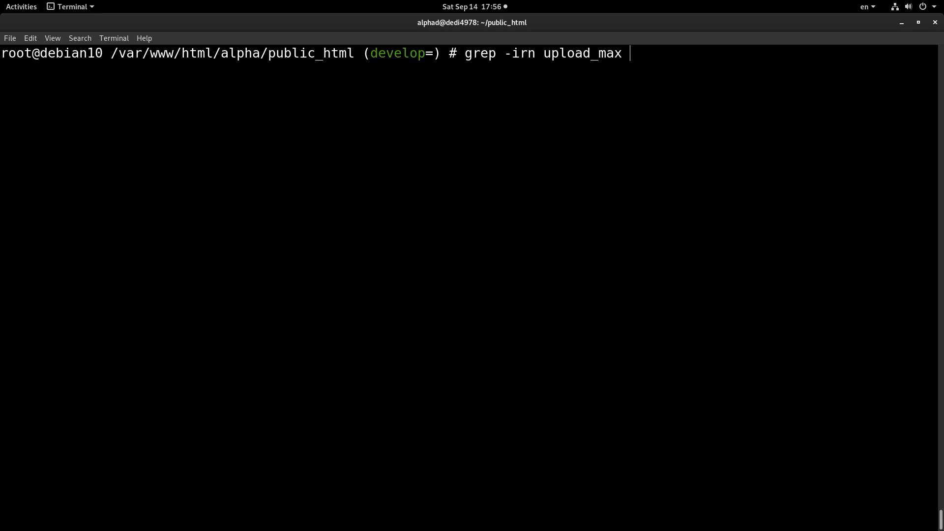
{"action": "type", "text": "doc"}
{"action": "key", "text": "Tab"}
{"action": "key", "text": "Return"}
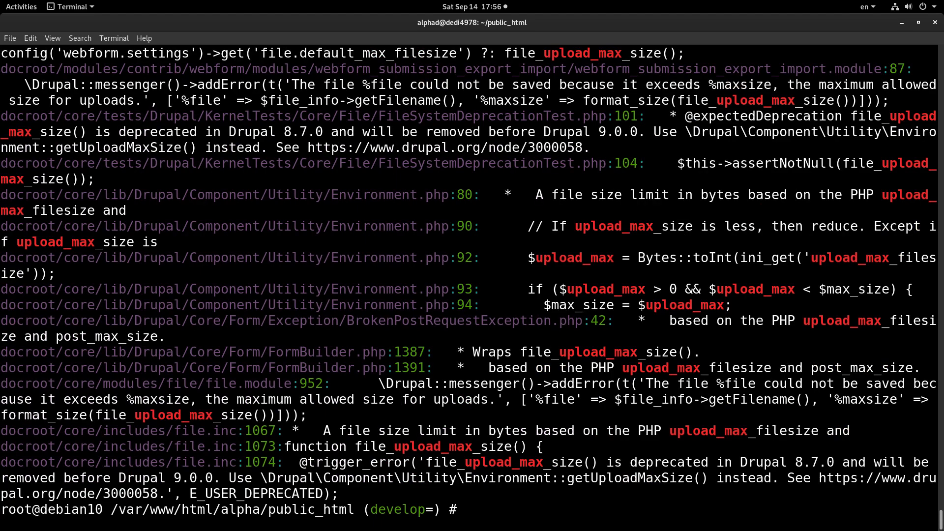
{"action": "key", "text": "Up"}
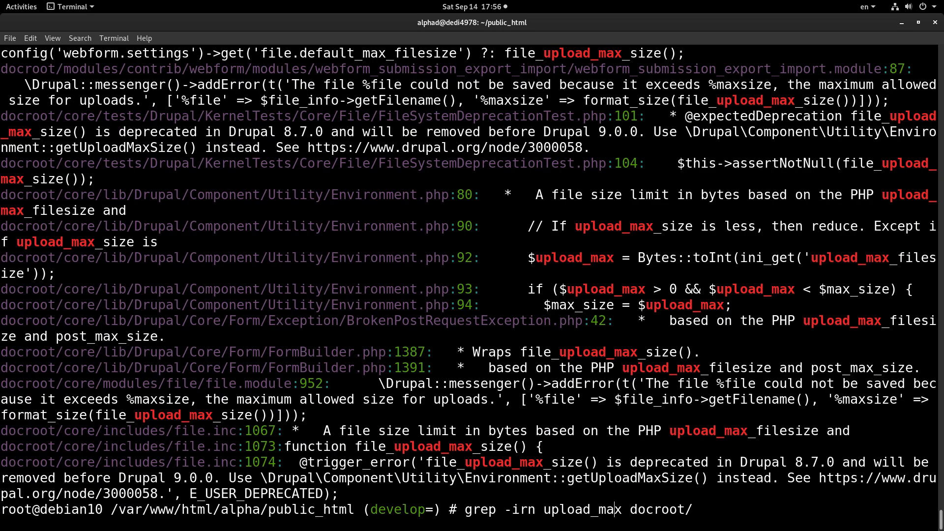
{"action": "key", "text": "ctrl+minus"}
{"action": "key", "text": "ctrl+minus"}
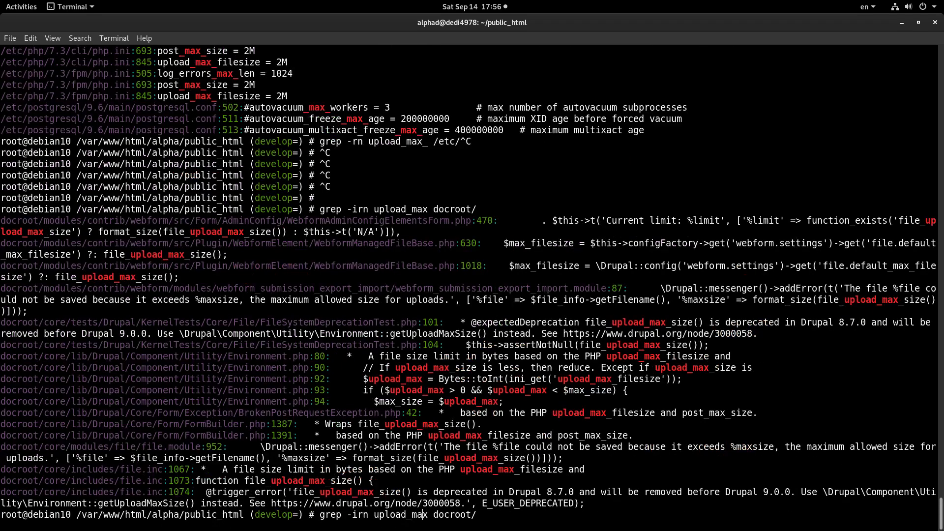
- Run the earlier grep -rn _max_ search over /etc for the PHP size settings
{"action": "key", "text": "ctrl+l"}
{"action": "key", "text": "Up"}
{"action": "key", "text": "Return"}
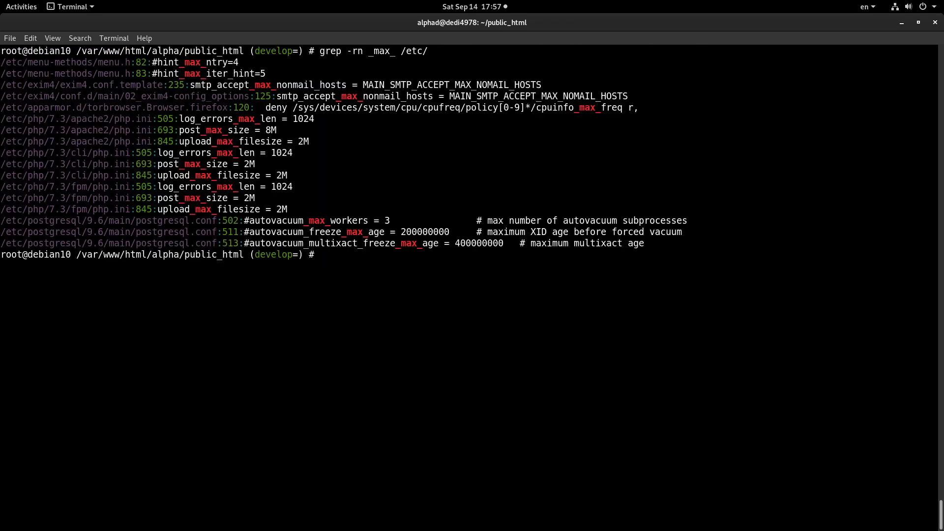
{"action": "key", "text": "ctrl+c"}
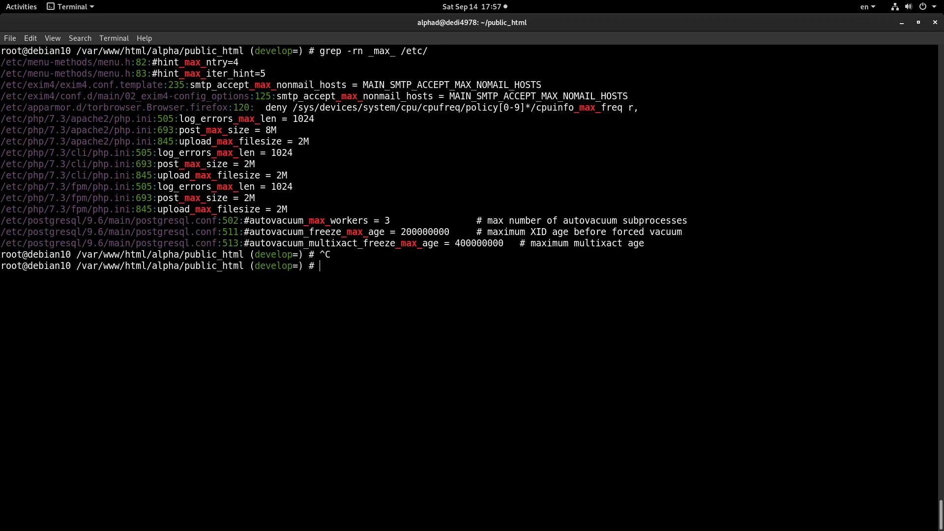
{"action": "key", "text": "Up"}
{"action": "key", "text": "Up"}
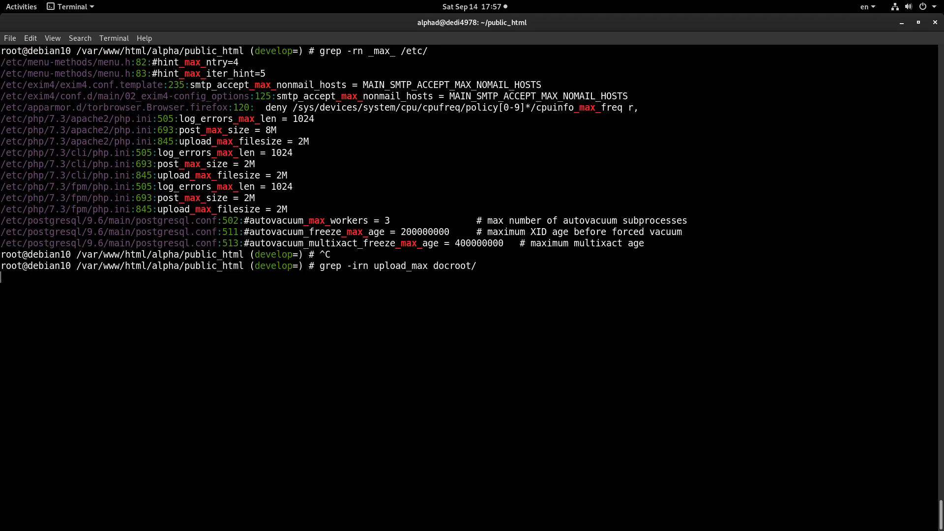
- Clear the screen and rerun the docroot upload_max search on a fresh terminal
{"action": "key", "text": "ctrl+c"}
{"action": "key", "text": "ctrl+c"}
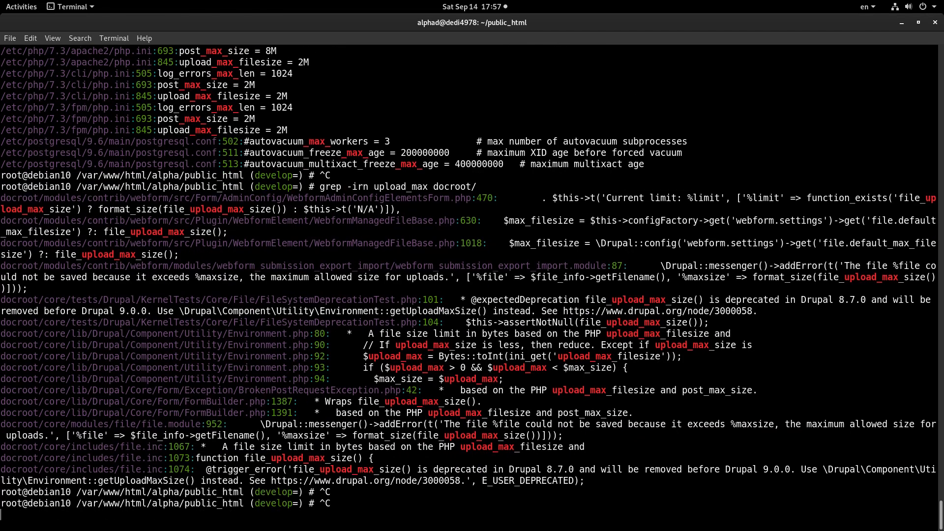
{"action": "key", "text": "ctrl+c"}
{"action": "key", "text": "ctrl+c"}
{"action": "key", "text": "ctrl+l"}
{"action": "key", "text": "Up"}
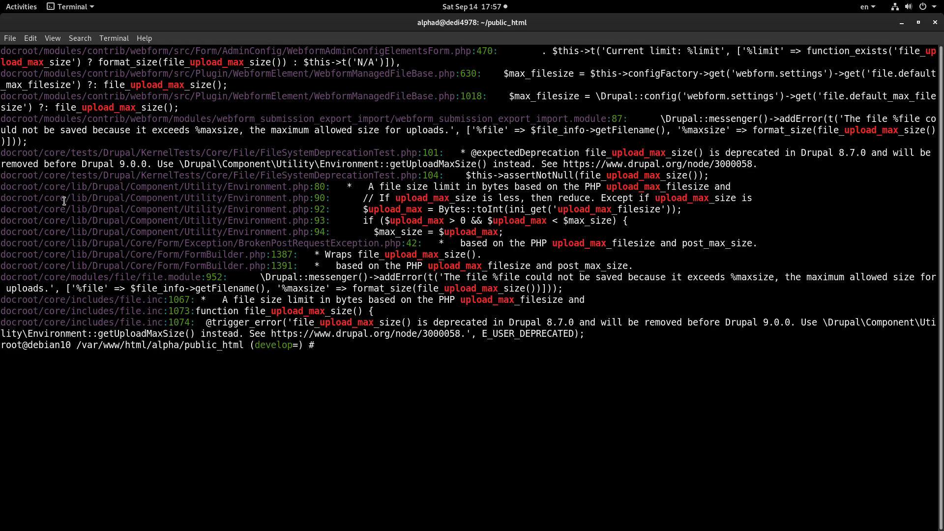
- Highlight the Environment.php match on line 80 among the upload_max results
{"action": "double_click", "coordinate": [262, 198]}
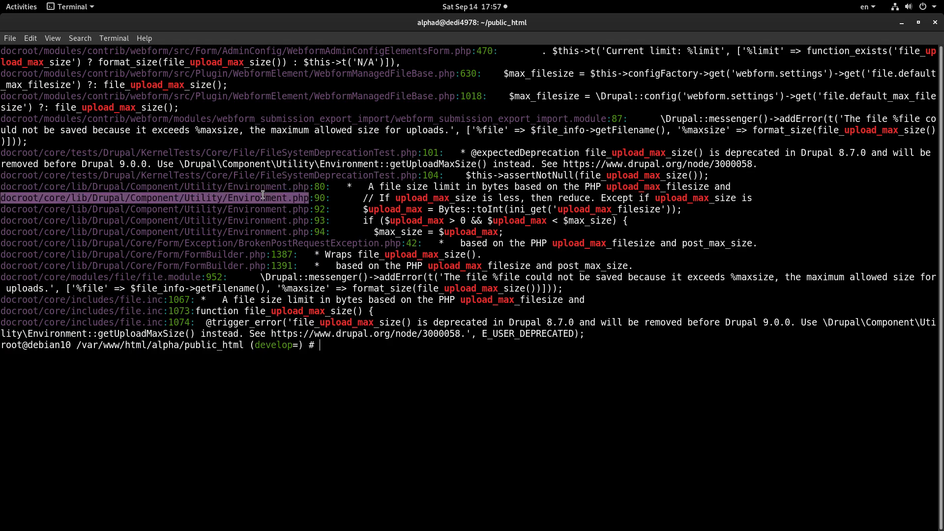
{"action": "left_click", "coordinate": [262, 195]}
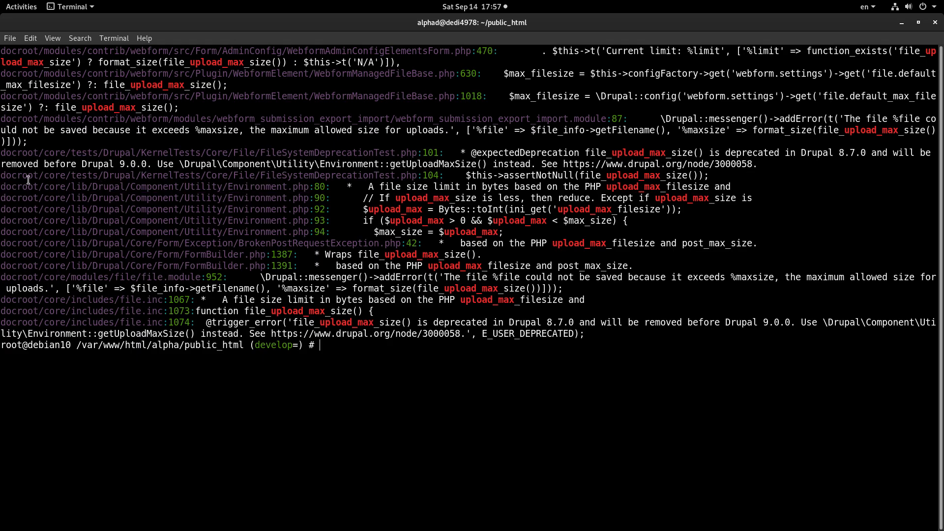
{"action": "left_click_drag", "start_coordinate": [2, 186], "coordinate": [325, 186]}
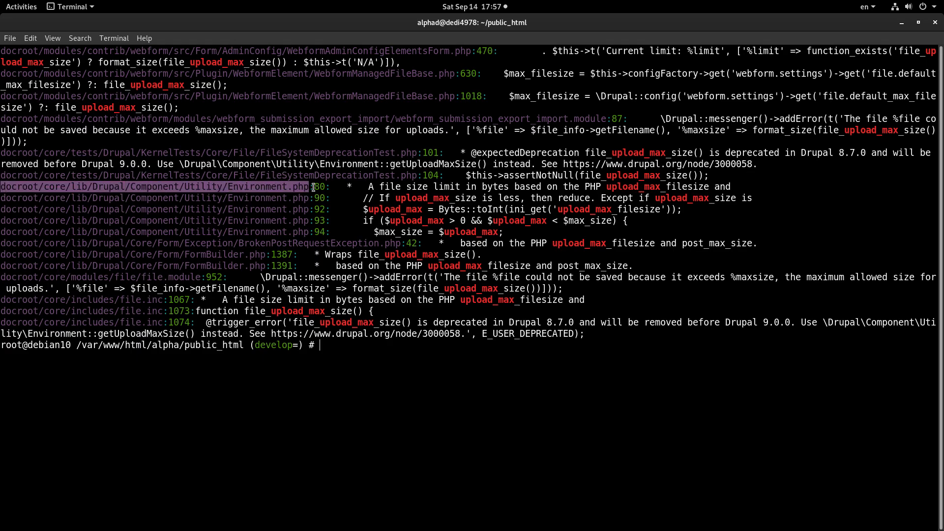
{"action": "left_click", "coordinate": [270, 184]}
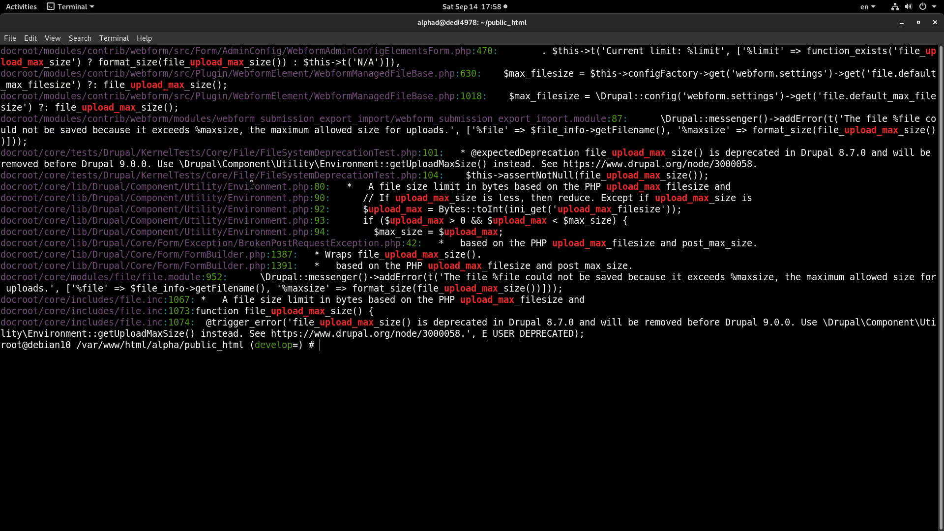
- Search /etc with grep -irn upload_max_, showing 2M in the apache2, cli and fpm php.ini files
{"action": "key", "text": "ctrl+l"}
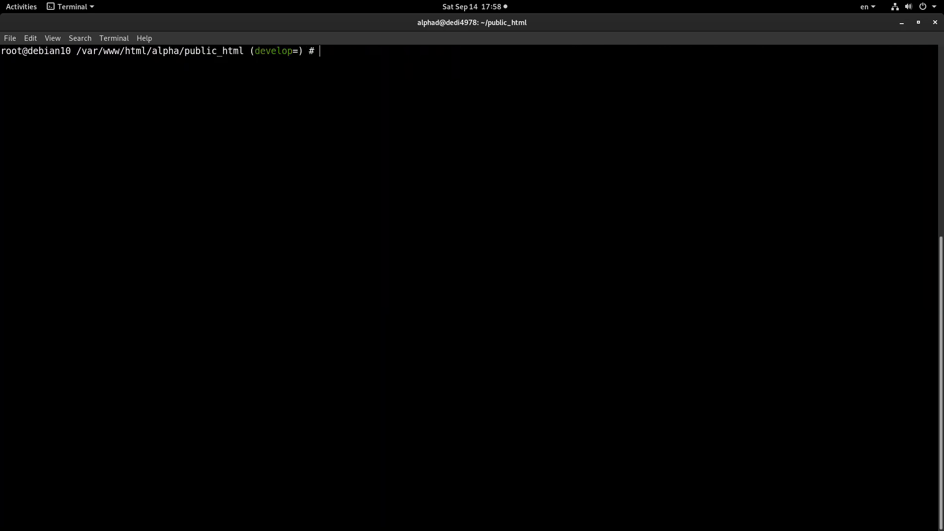
{"action": "key", "text": "ctrl+plus"}
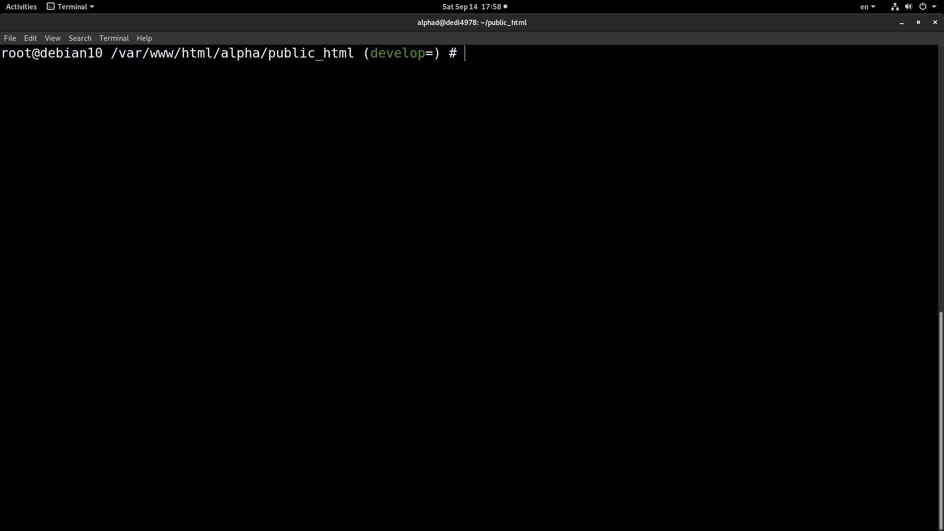
{"action": "type", "text": "grep -irn"}
{"action": "type", "text": " ma"}
{"action": "key", "text": "BackSpace"}
{"action": "key", "text": "BackSpace"}
{"action": "type", "text": "upload_max_"}
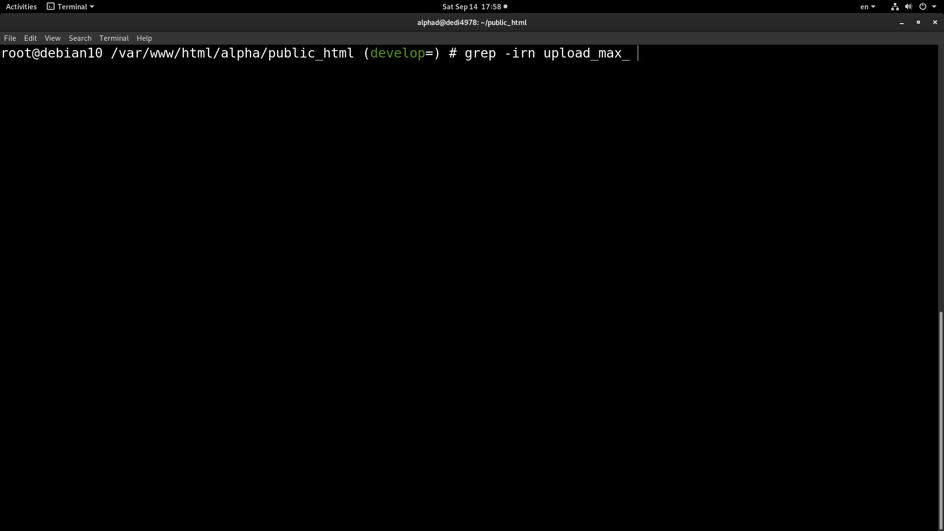
{"action": "type", "text": " /etc/"}
{"action": "key", "text": "Return"}
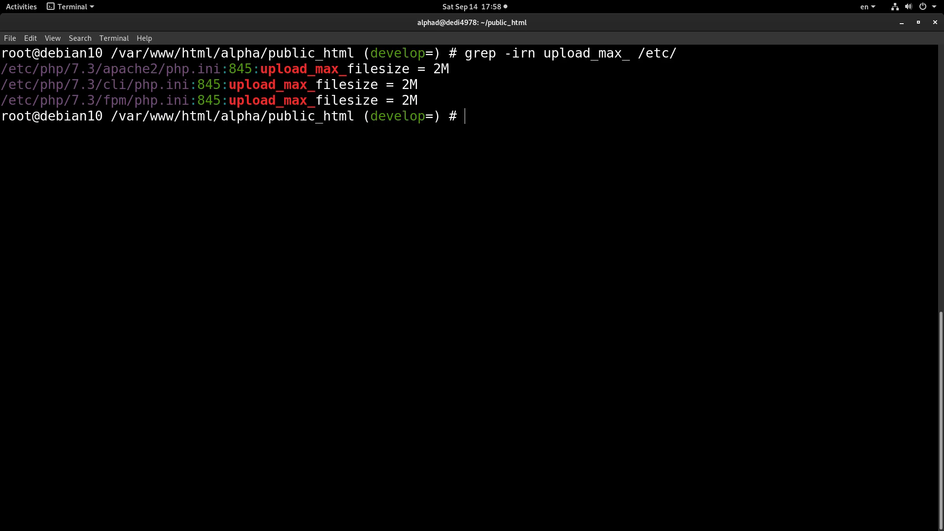
{"action": "key", "text": "ctrl+plus"}
{"action": "key", "text": "ctrl+plus"}
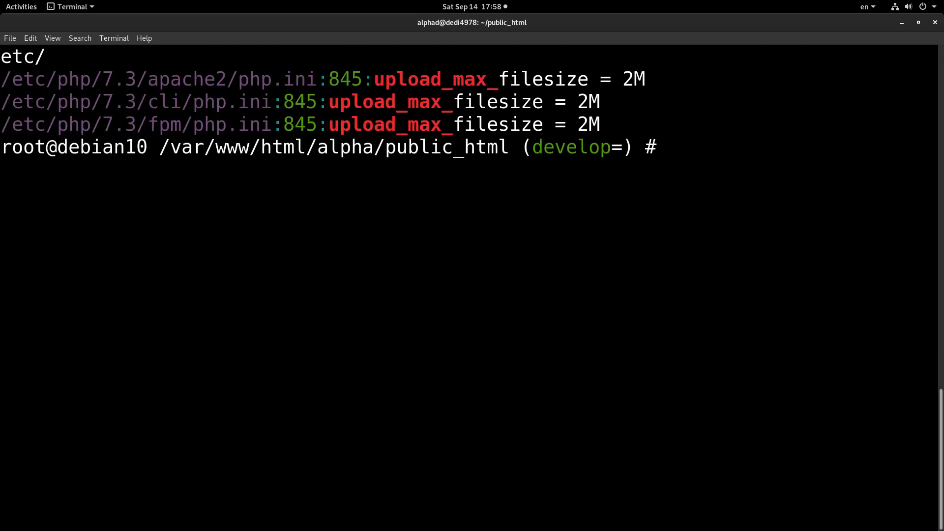
{"action": "key", "text": "ctrl+minus"}
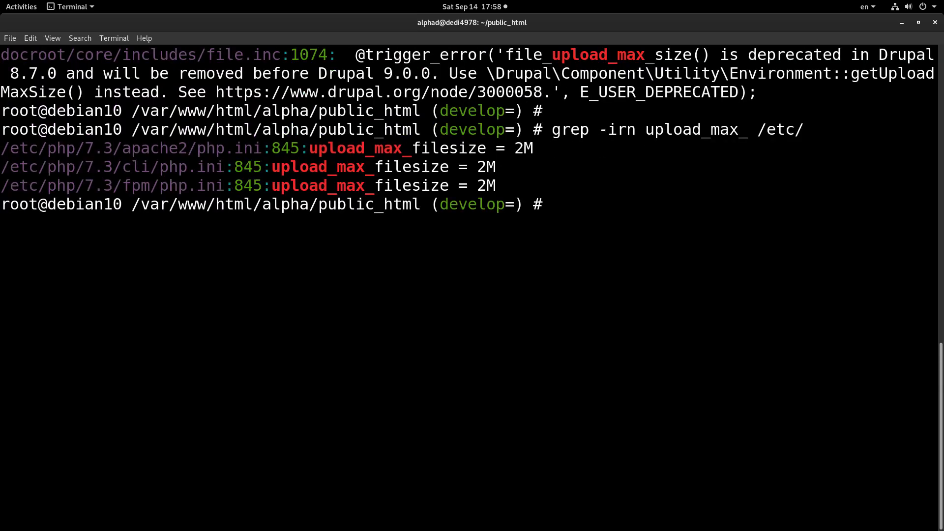
{"action": "key", "text": "ctrl+l"}
{"action": "key", "text": "Up"}
{"action": "key", "text": "Return"}
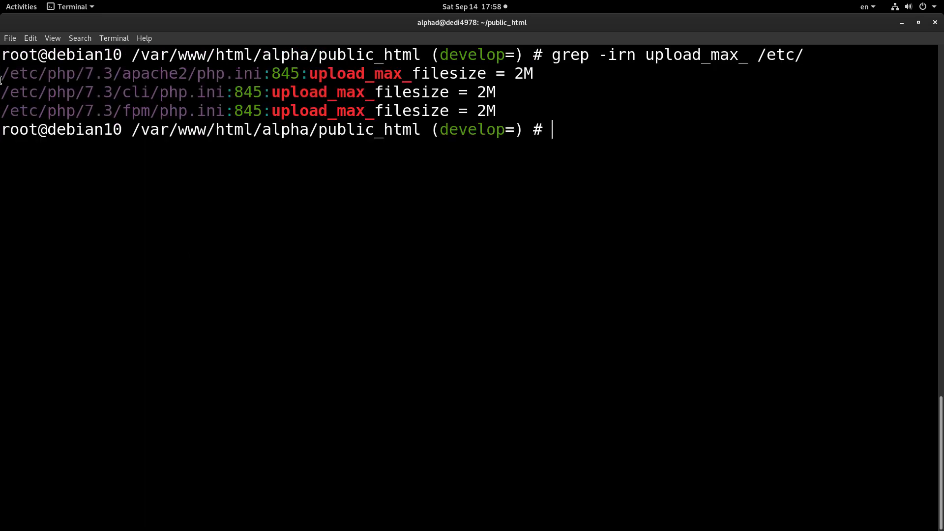
- Highlight the three php.ini result lines and the /etc/php/7.3/apache2/php.ini path
{"action": "left_click_drag", "start_coordinate": [1, 74], "coordinate": [546, 129]}
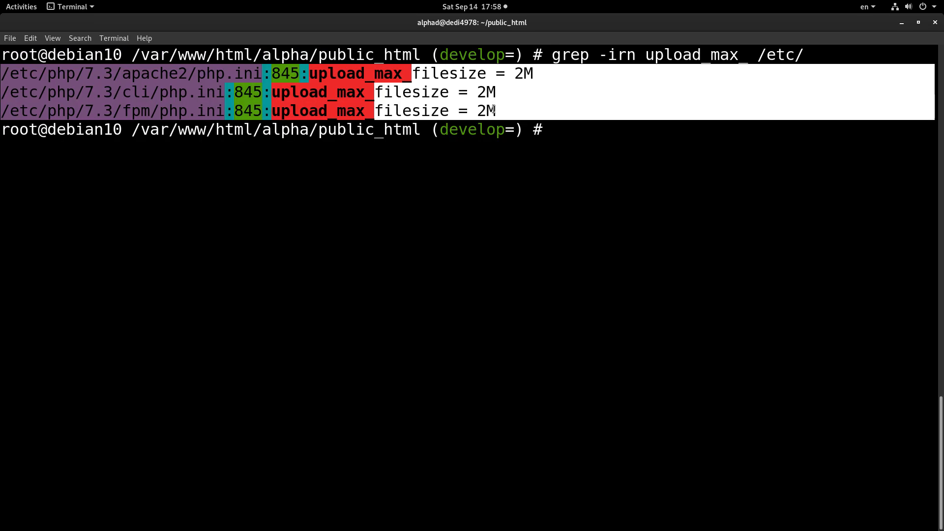
{"action": "left_click", "coordinate": [420, 152]}
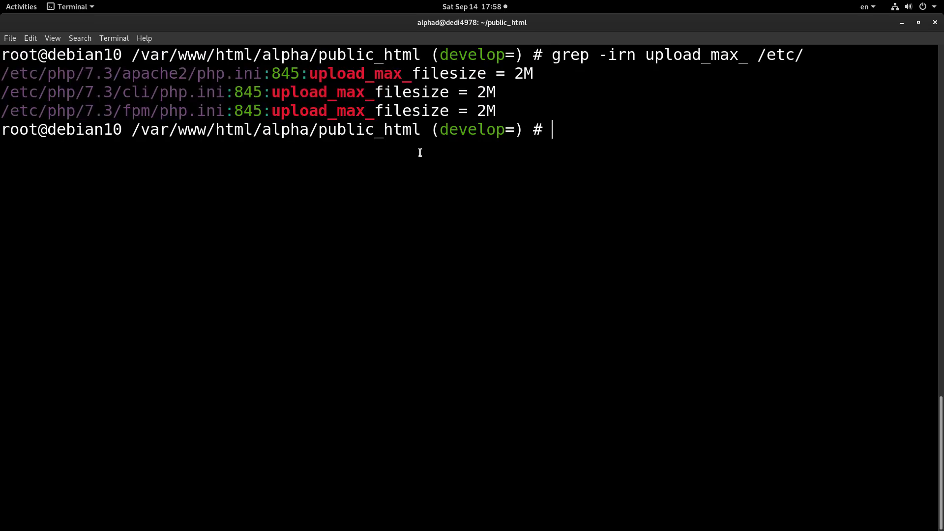
{"action": "double_click", "coordinate": [659, 55]}
{"action": "left_click", "coordinate": [671, 132]}
{"action": "double_click", "coordinate": [209, 74]}
{"action": "left_click", "coordinate": [193, 75]}
{"action": "left_click_drag", "start_coordinate": [2, 72], "coordinate": [258, 72]}
{"action": "left_click", "coordinate": [620, 206]}
{"action": "left_click_drag", "start_coordinate": [3, 73], "coordinate": [258, 71]}
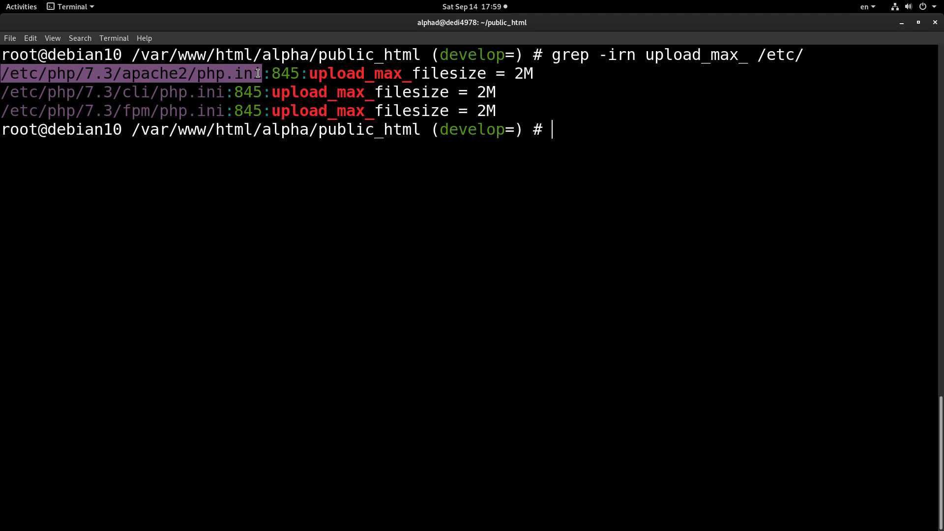
{"action": "left_click", "coordinate": [450, 196]}
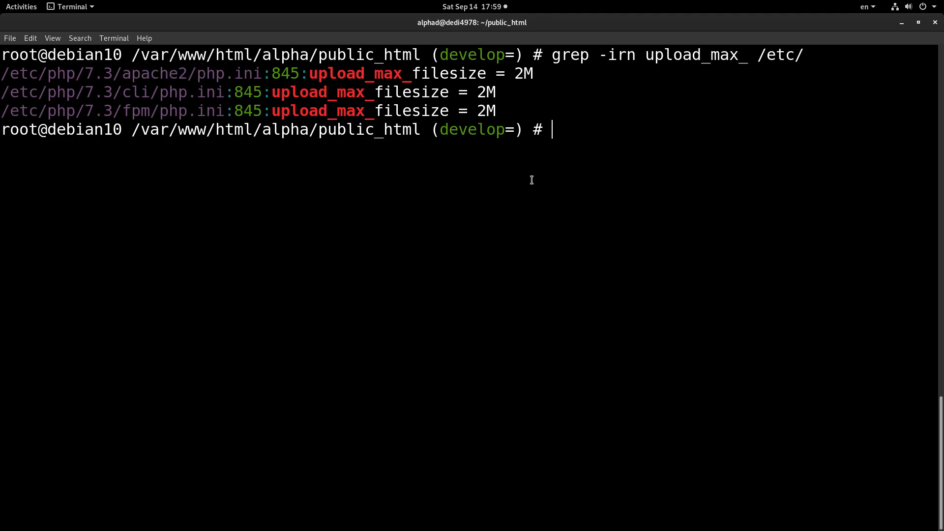
{"action": "type", "text": "sed -i "}
{"action": "type", "text": "''"}
- Build the sed -i expression replacing 'upload_max_filesize = 2M' with 8M, pasting from the results
{"action": "key", "text": "Left"}
{"action": "type", "text": "s///"}
{"action": "key", "text": "Left"}
{"action": "key", "text": "Left"}
{"action": "key", "text": "Left"}
{"action": "key", "text": "Right"}
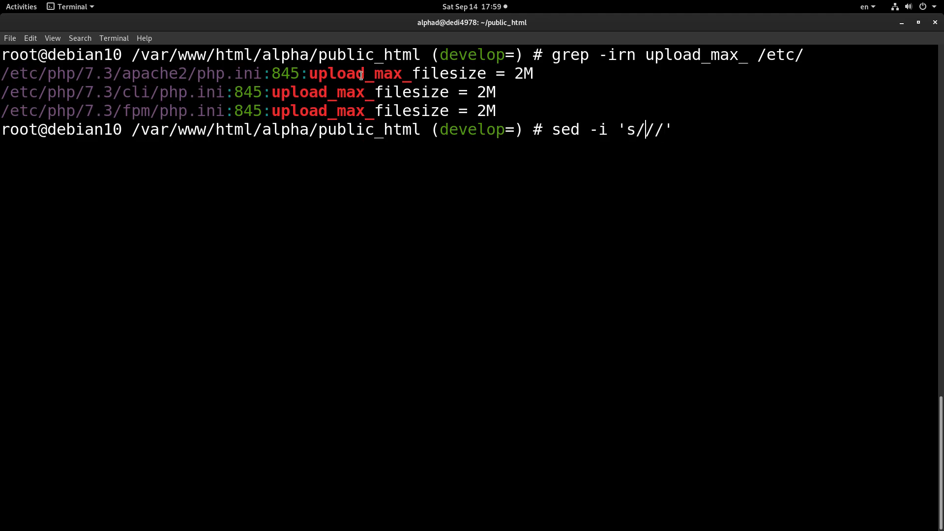
{"action": "left_click_drag", "start_coordinate": [309, 72], "coordinate": [530, 73]}
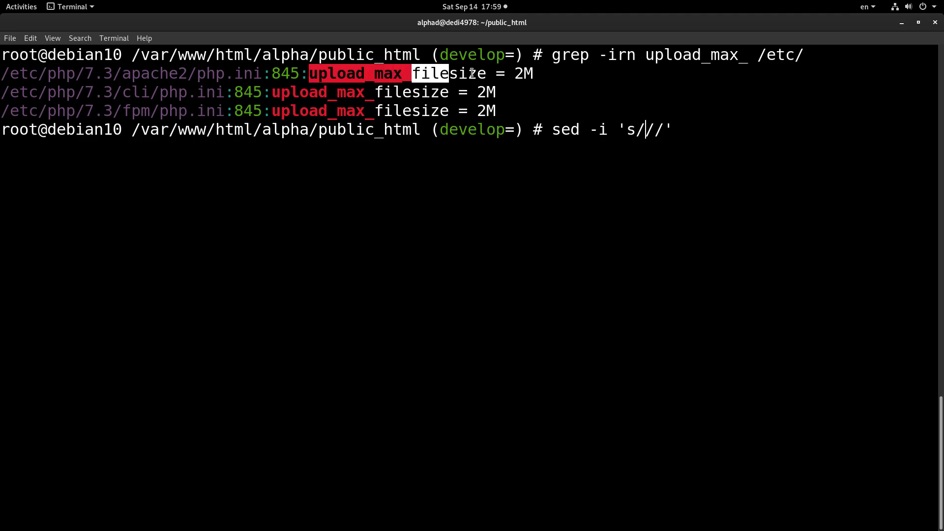
{"action": "middle_click", "coordinate": [644, 142]}
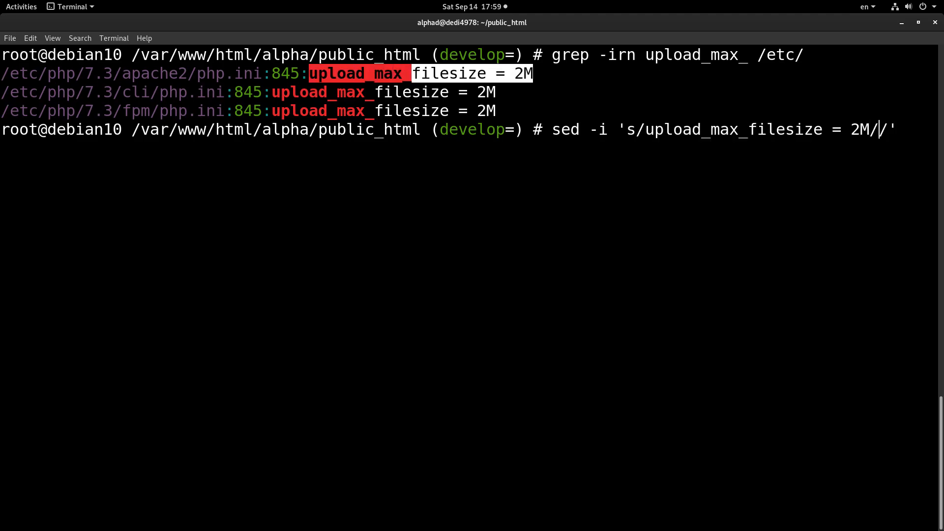
{"action": "key", "text": "shift+Insert"}
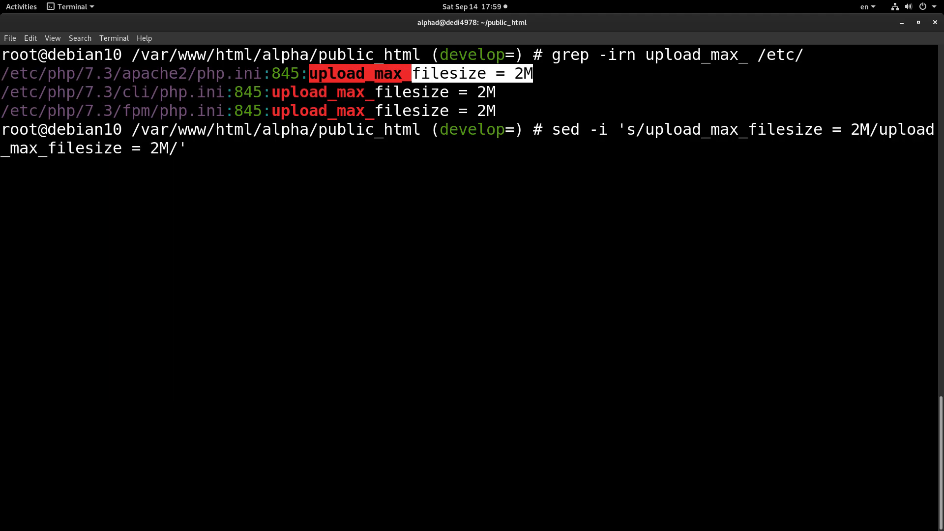
{"action": "key", "text": "BackSpace"}
{"action": "type", "text": "8"}
{"action": "key", "text": "Right"}
{"action": "key", "text": "Right"}
- Add /etc/php/7.3/apache2/php.ini as the target file and run the sed edit
{"action": "left_click_drag", "start_coordinate": [1, 73], "coordinate": [260, 73]}
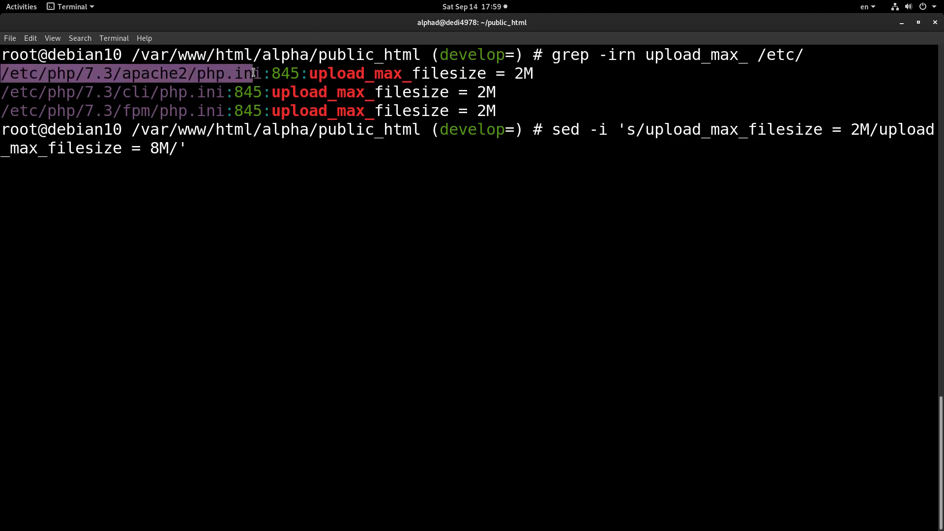
{"action": "key", "text": "shift+Insert"}
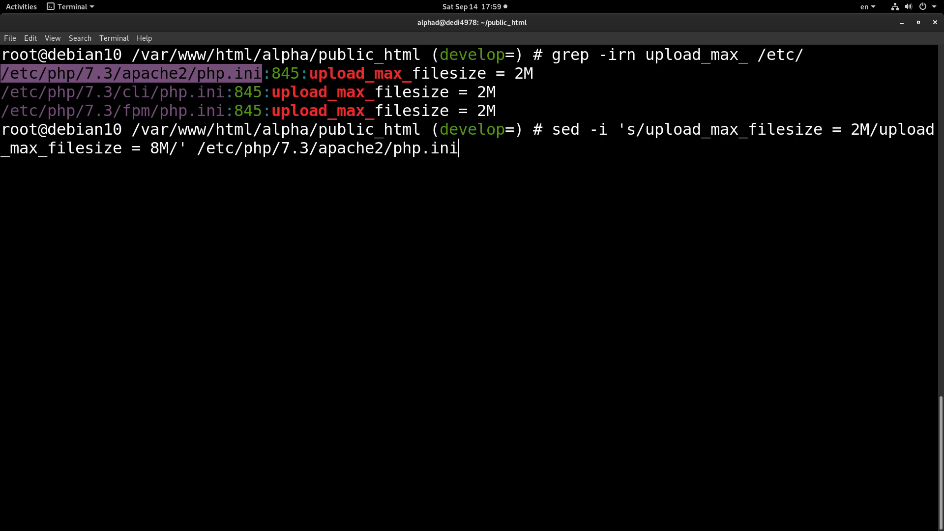
{"action": "left_click", "coordinate": [550, 132]}
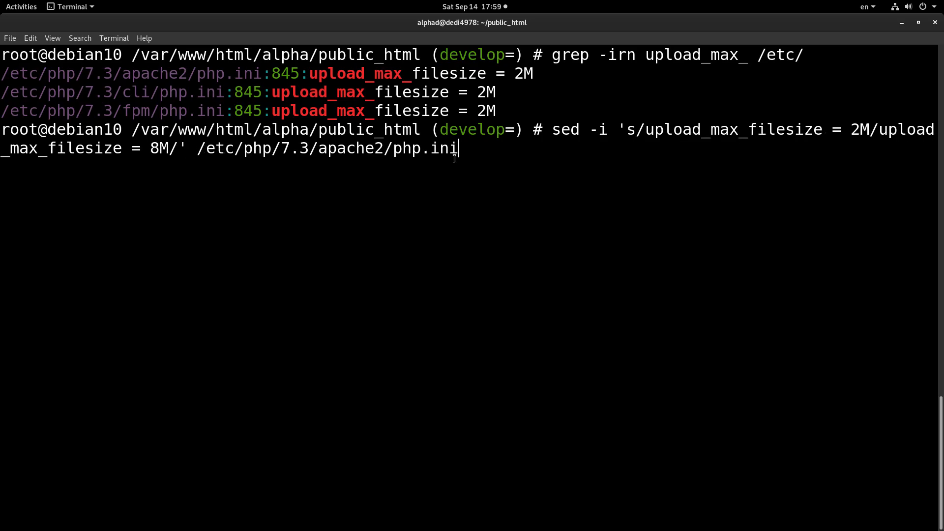
{"action": "key", "text": "Return"}
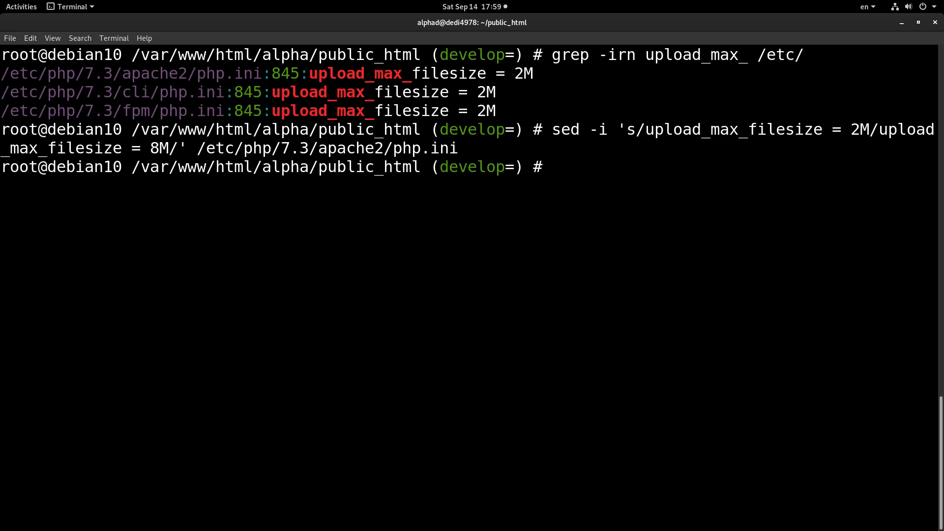
{"action": "type", "text": "syste"}
{"action": "type", "text": "mctl "}
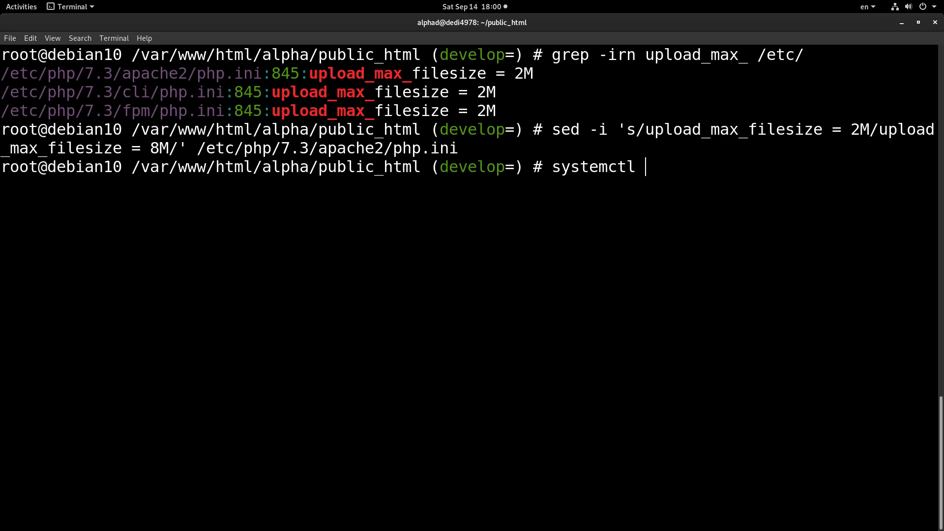
{"action": "type", "text": "restart "}
{"action": "type", "text": "apache2"}
- Run systemctl restart apache2 and switch to the browser's Drupal form
{"action": "key", "text": "Return"}
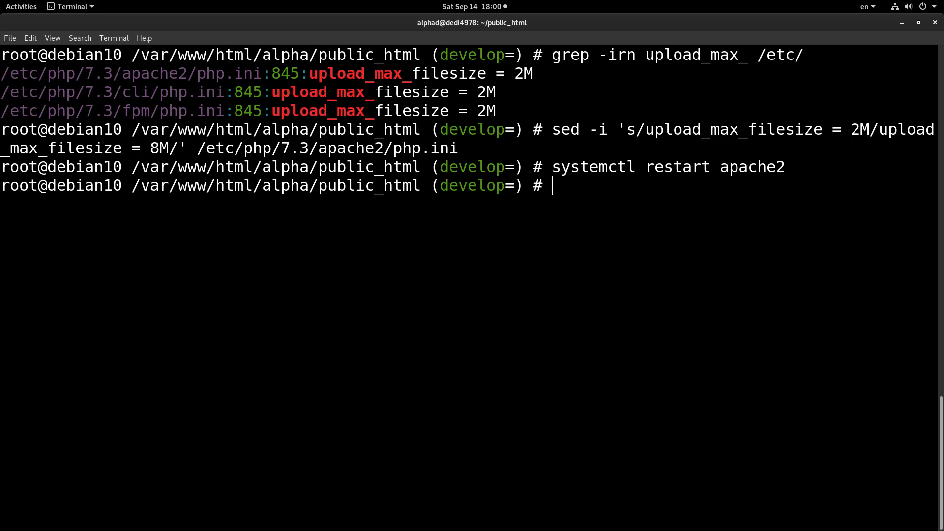
{"action": "key", "text": "alt+Tab"}
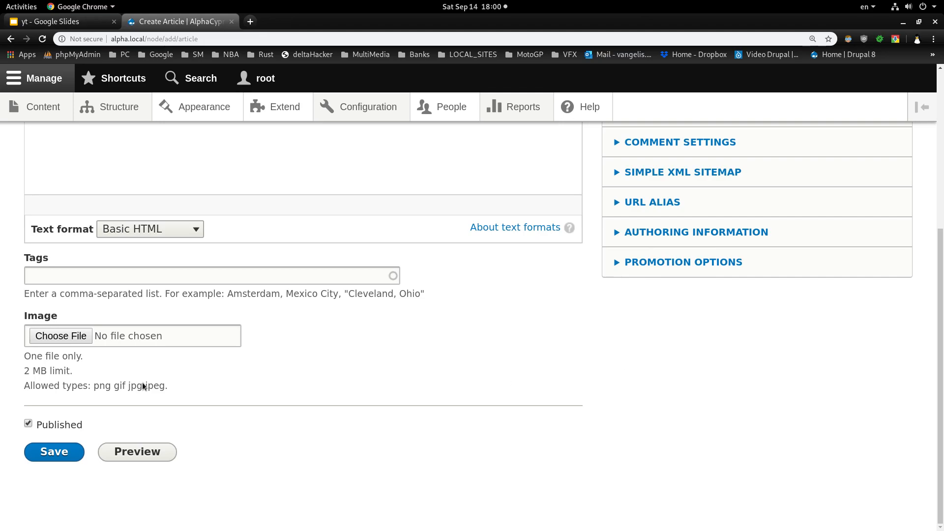
- Reload the Create Article page and highlight the Image field's new 8 MB limit note
{"action": "triple_click", "coordinate": [57, 371]}
{"action": "left_click", "coordinate": [58, 372]}
{"action": "triple_click", "coordinate": [57, 374]}
{"action": "left_click", "coordinate": [638, 427]}
{"action": "key", "text": "F5"}
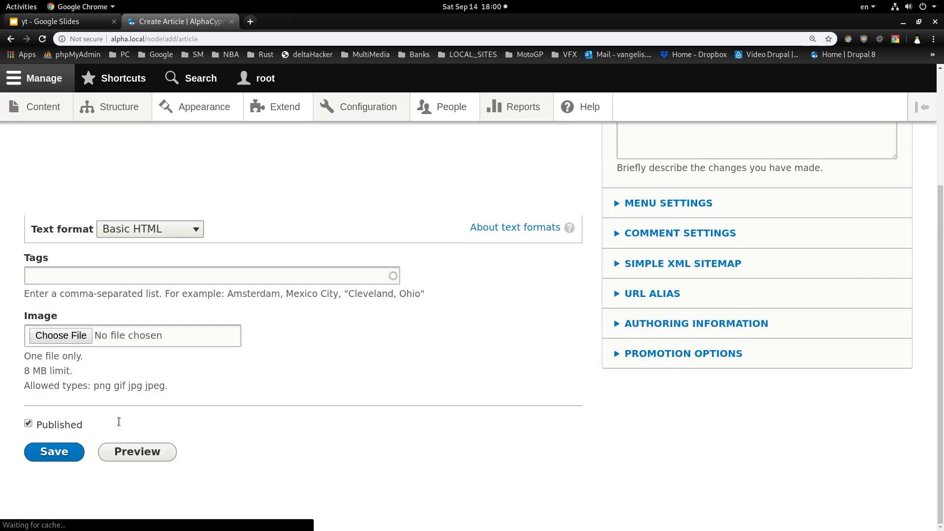
{"action": "scroll", "coordinate": [2, 427], "scroll_direction": "down", "scroll_amount": 2}
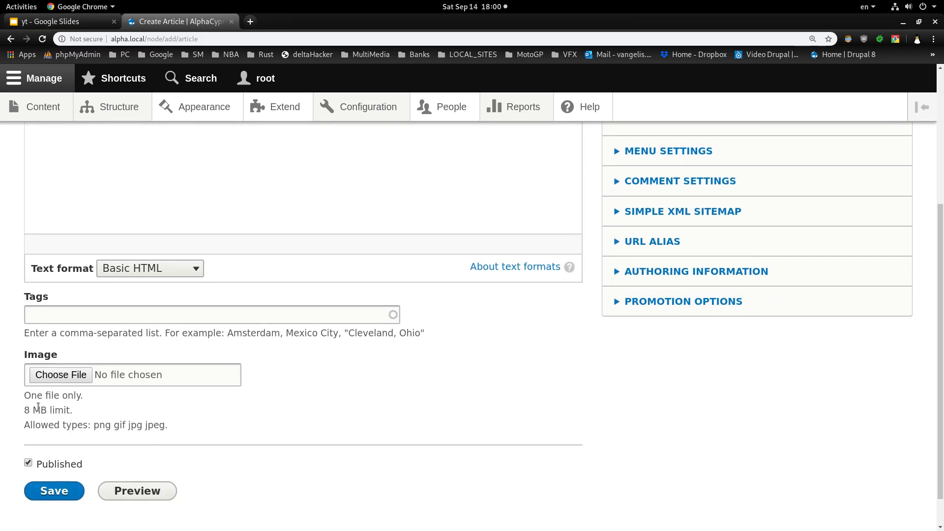
{"action": "triple_click", "coordinate": [54, 408]}
{"action": "left_click", "coordinate": [43, 409]}
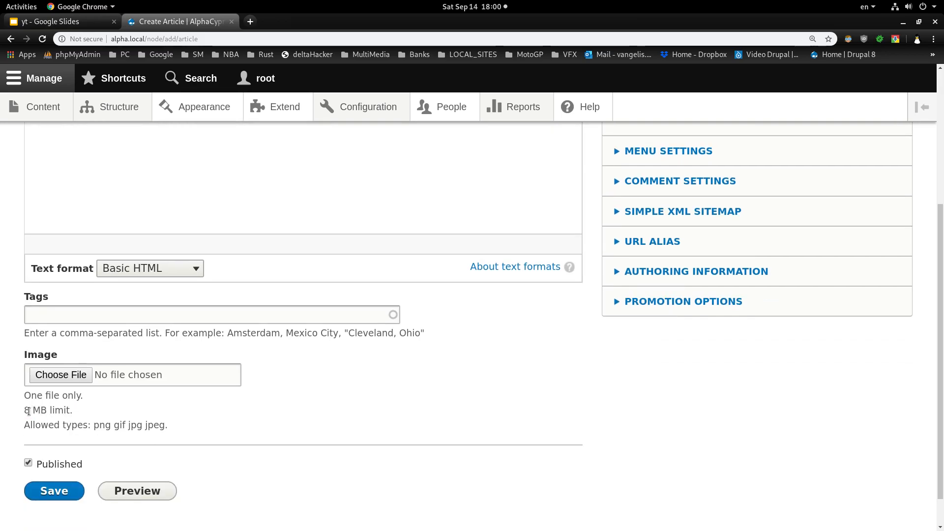
{"action": "key", "text": "alt+Tab"}
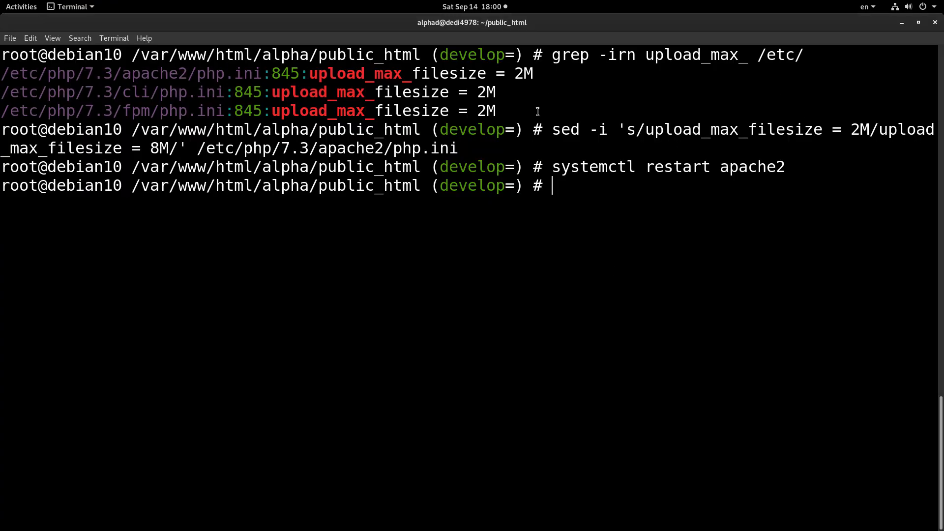
- Highlight the sed command and its 8M value in the terminal history
{"action": "left_click_drag", "start_coordinate": [551, 126], "coordinate": [559, 149]}
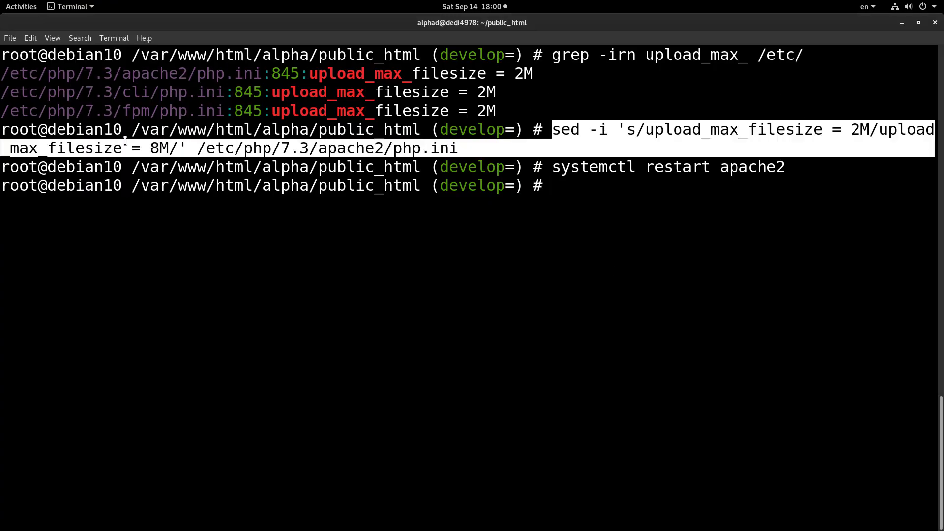
{"action": "left_click_drag", "start_coordinate": [150, 148], "coordinate": [171, 148]}
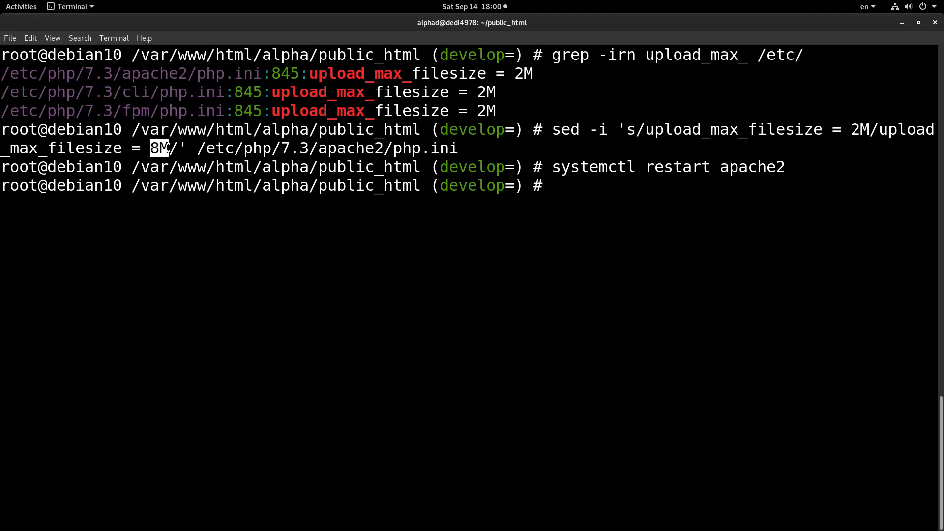
{"action": "left_click", "coordinate": [169, 148]}
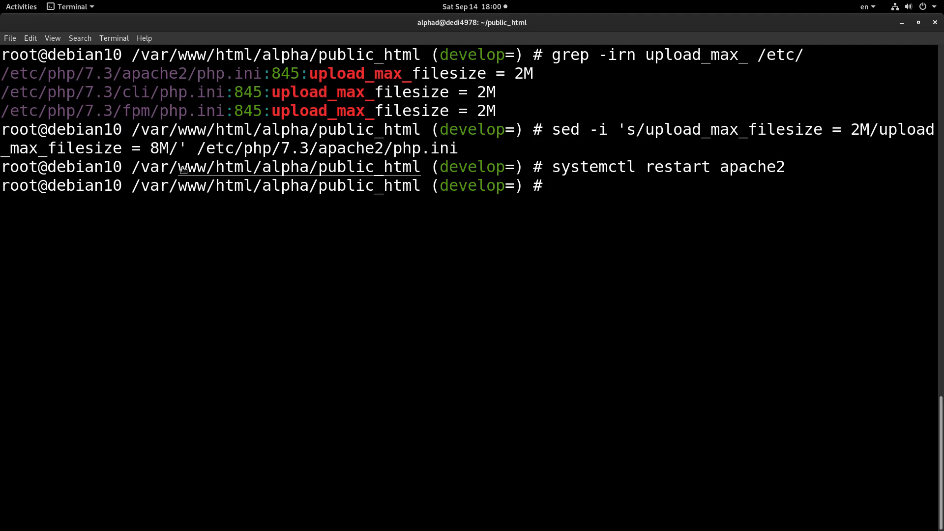
{"action": "left_click_drag", "start_coordinate": [150, 148], "coordinate": [171, 149]}
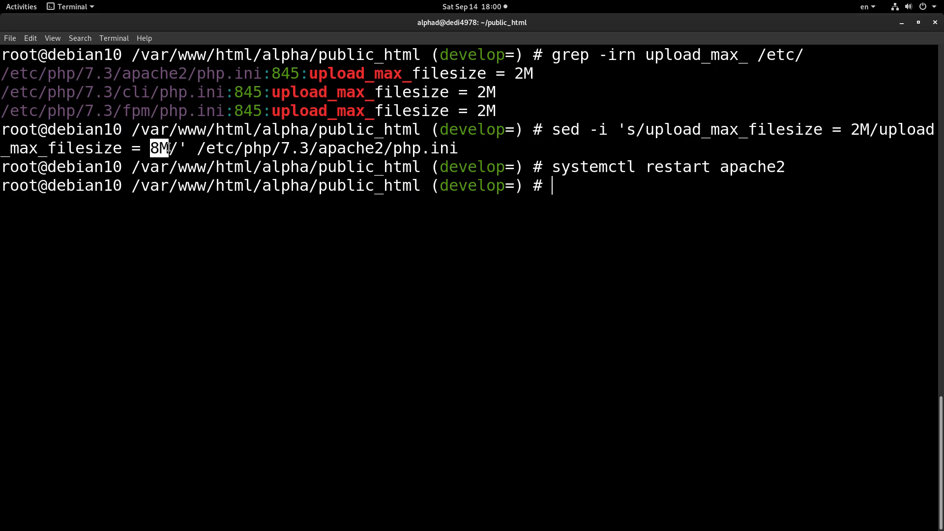
{"action": "left_click", "coordinate": [563, 194]}
- Shorten the recalled search to grep -irn _max_ /etc/ and run it
{"action": "key", "text": "ctrl+l"}
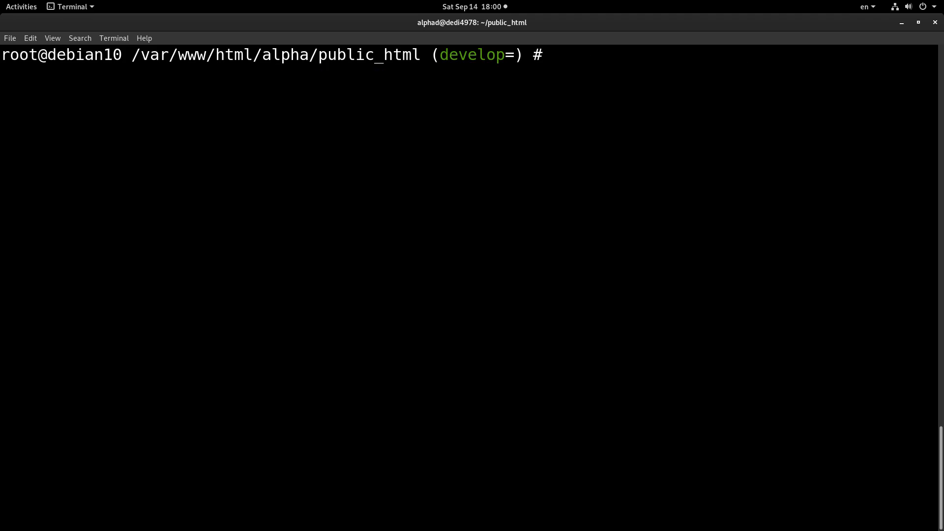
{"action": "key", "text": "Up"}
{"action": "key", "text": "Up"}
{"action": "key", "text": "Up"}
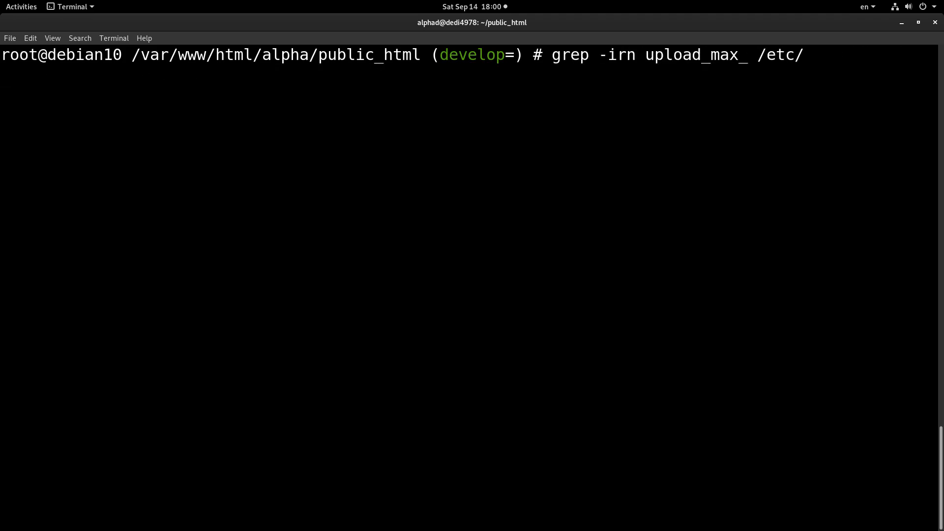
{"action": "key", "text": "ctrl+Left"}
{"action": "key", "text": "Left"}
{"action": "key", "text": "Left"}
{"action": "key", "text": "Left"}
{"action": "key", "text": "BackSpace"}
{"action": "key", "text": "BackSpace"}
{"action": "key", "text": "BackSpace"}
{"action": "key", "text": "BackSpace"}
{"action": "key", "text": "BackSpace"}
{"action": "key", "text": "BackSpace"}
{"action": "key", "text": "BackSpace"}
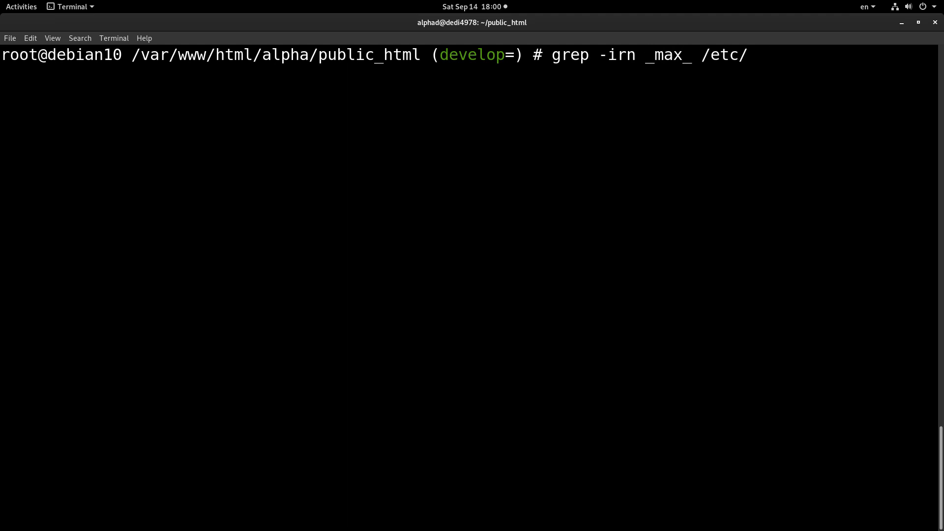
{"action": "key", "text": "Return"}
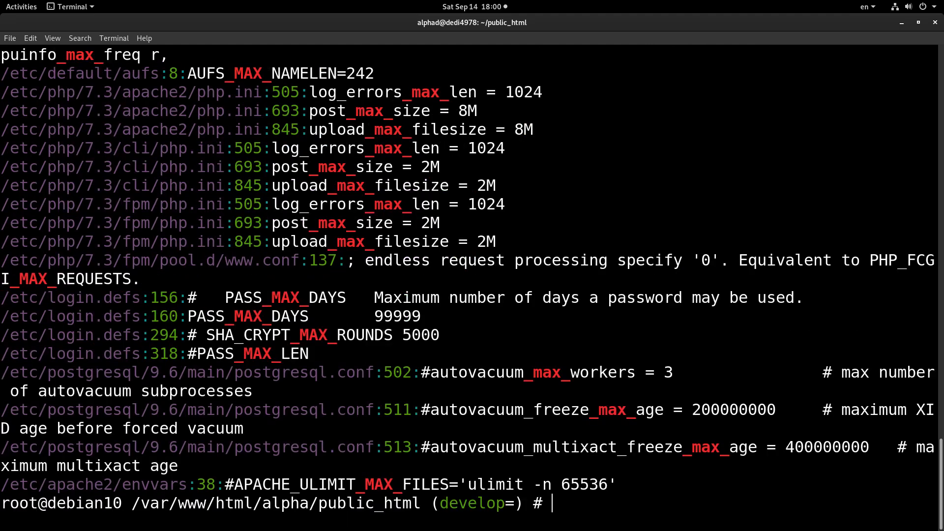
- Rerun the _max_ search on a cleared screen, showing apache2 php.ini at 8M and cli/fpm at 2M
{"action": "key", "text": "ctrl+minus"}
{"action": "key", "text": "ctrl+plus"}
{"action": "key", "text": "ctrl+l"}
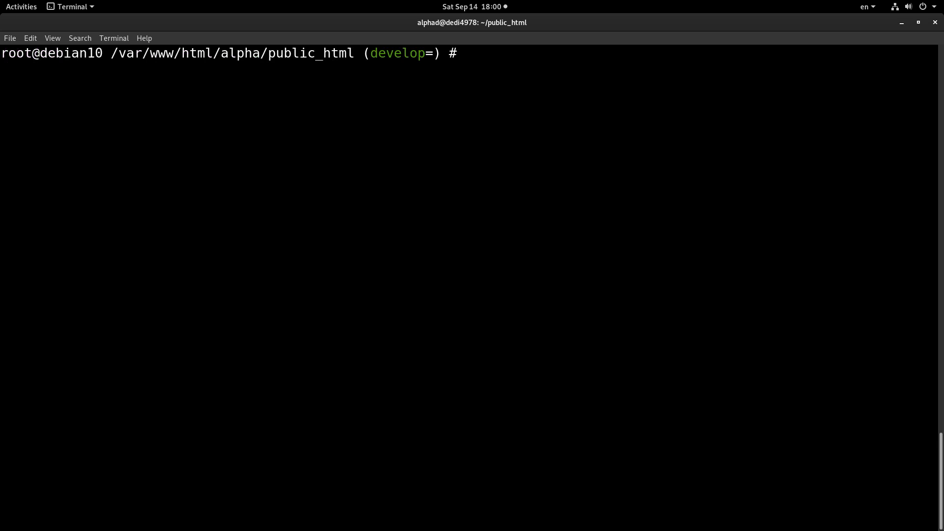
{"action": "key", "text": "Up"}
{"action": "key", "text": "Home"}
{"action": "type", "text": "reset"}
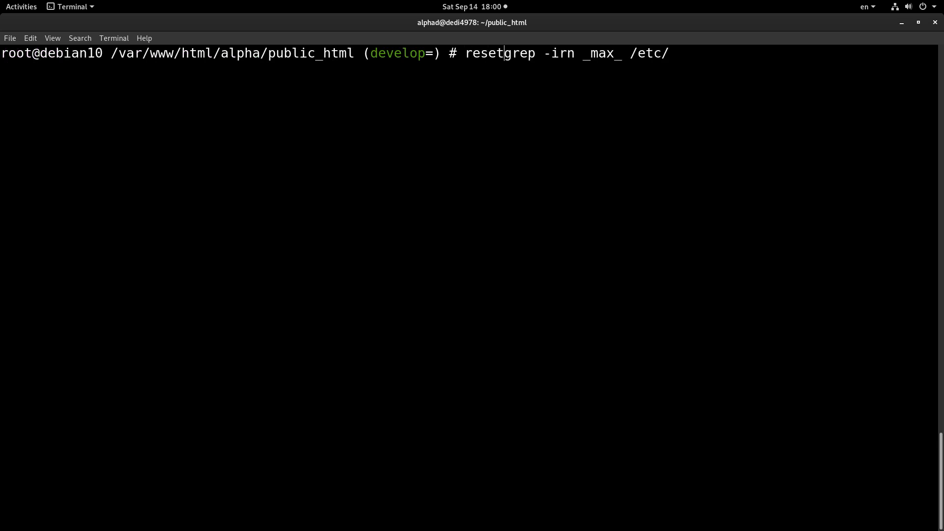
{"action": "type", "text": " ;"}
{"action": "key", "text": "Return"}
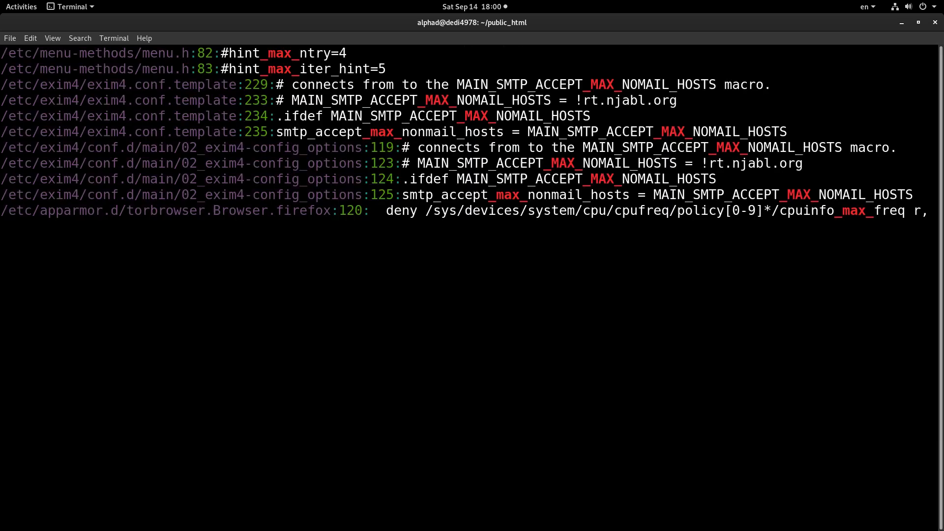
{"action": "scroll", "coordinate": [472, 266], "scroll_direction": "up", "scroll_amount": 5}
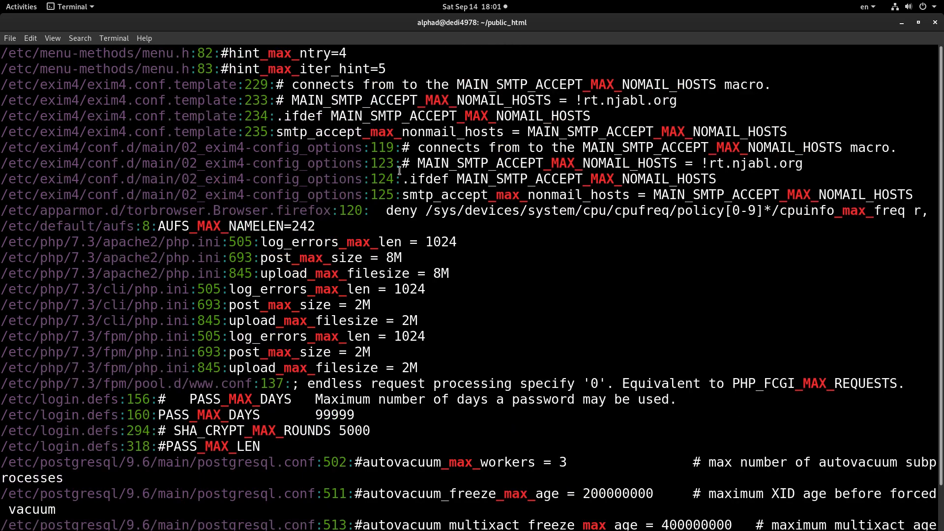
{"action": "scroll", "coordinate": [399, 170], "scroll_direction": "down", "scroll_amount": 3}
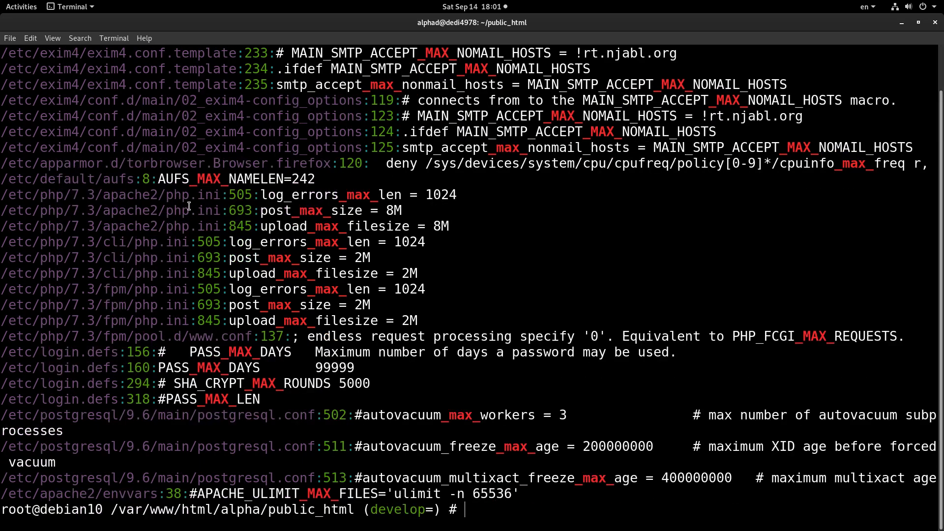
{"action": "mouse_move", "coordinate": [1, 195]}
{"action": "left_mouse_down"}
{"action": "mouse_move", "coordinate": [168, 226]}
{"action": "mouse_move", "coordinate": [326, 237]}
{"action": "left_mouse_up"}
{"action": "left_click", "coordinate": [327, 237]}
{"action": "left_click_drag", "start_coordinate": [261, 226], "coordinate": [450, 226]}
{"action": "left_click", "coordinate": [450, 226]}
{"action": "left_click_drag", "start_coordinate": [260, 210], "coordinate": [432, 212]}
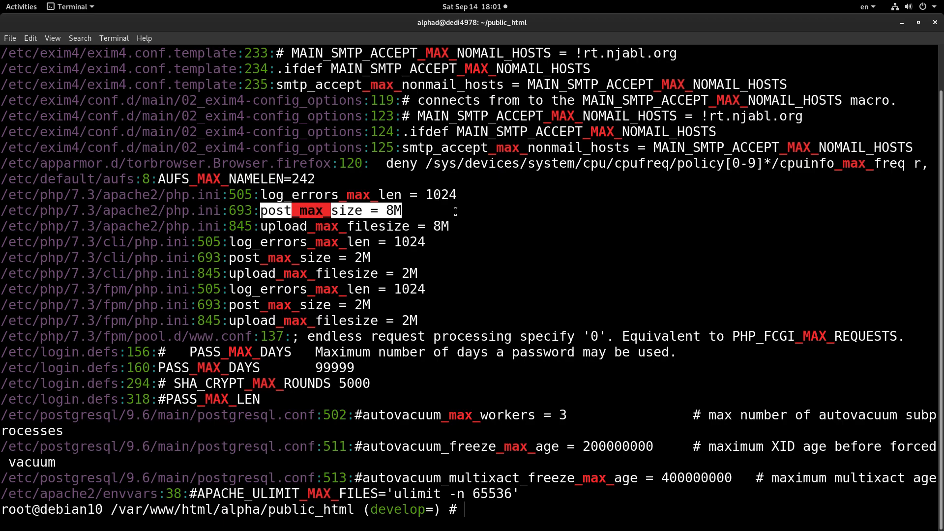
{"action": "left_click", "coordinate": [428, 223]}
{"action": "double_click", "coordinate": [355, 225]}
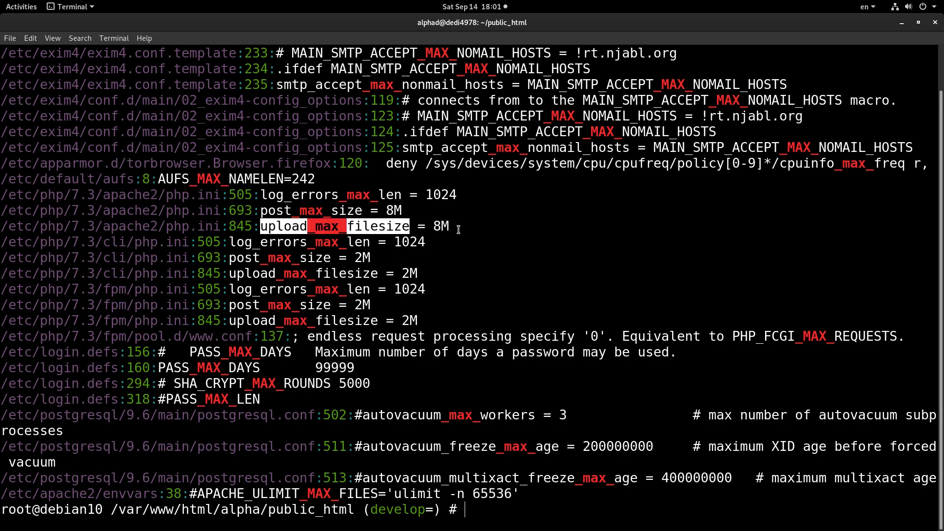
{"action": "double_click", "coordinate": [441, 226]}
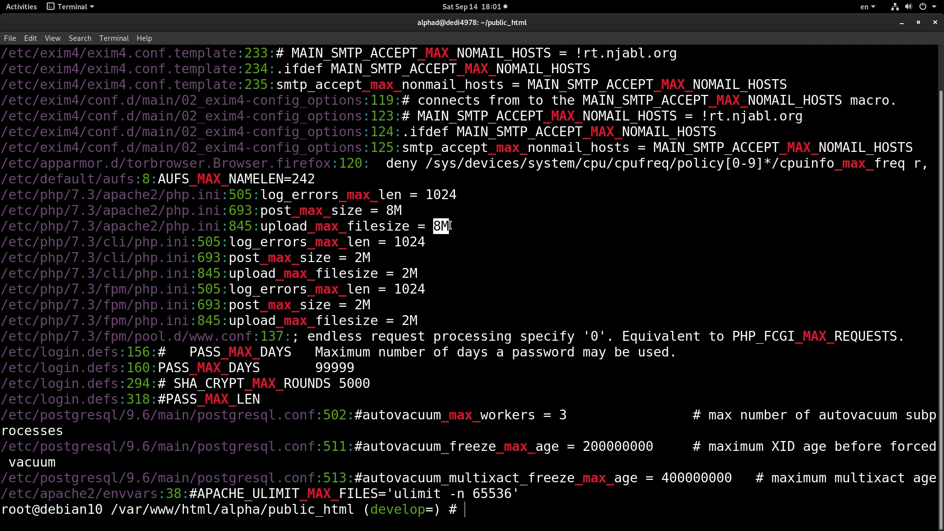
{"action": "double_click", "coordinate": [295, 212]}
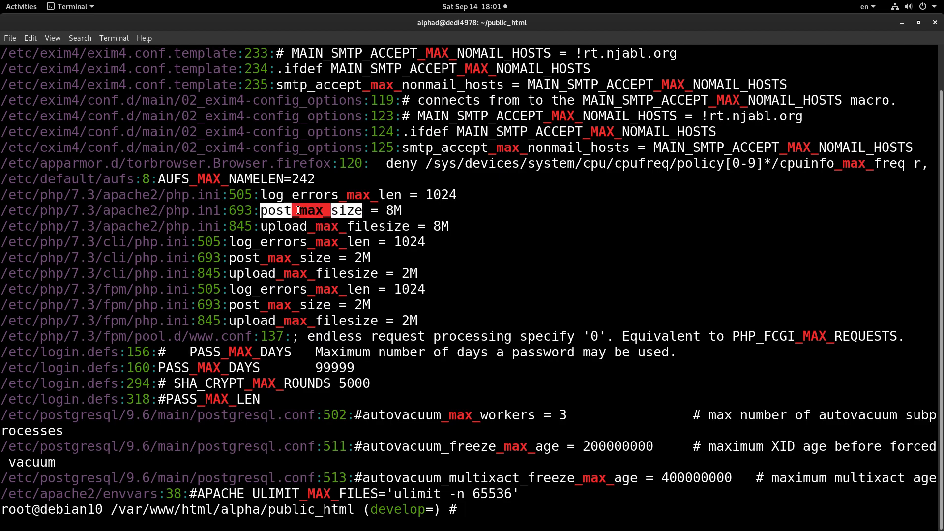
{"action": "left_click", "coordinate": [355, 214]}
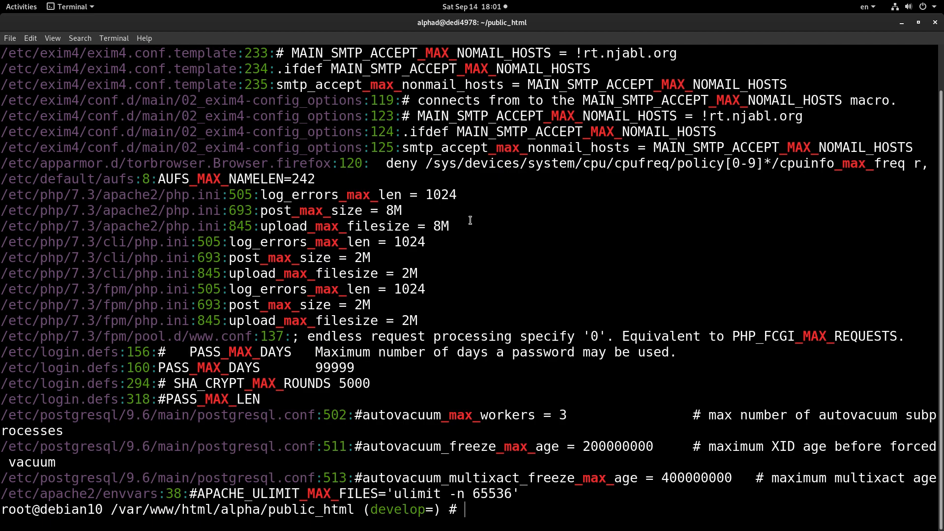
{"action": "left_click_drag", "start_coordinate": [464, 226], "coordinate": [3, 212]}
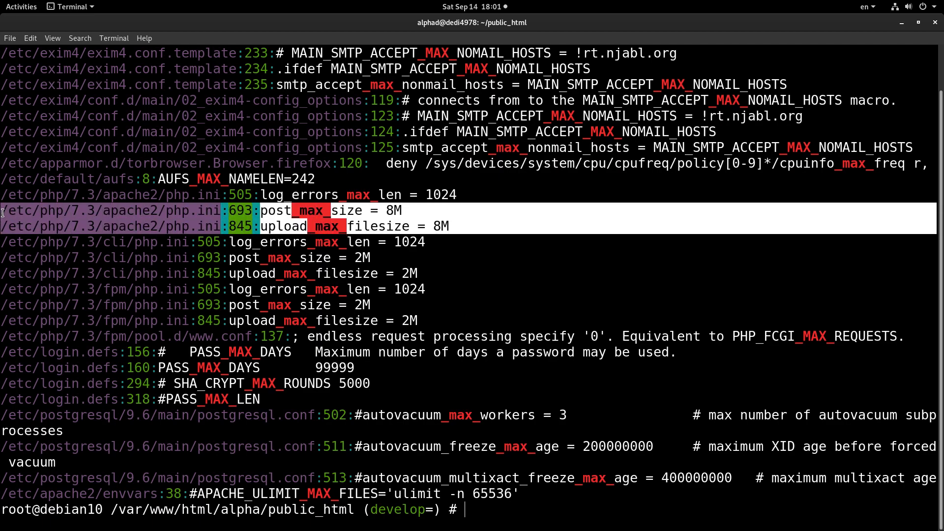
{"action": "double_click", "coordinate": [310, 211]}
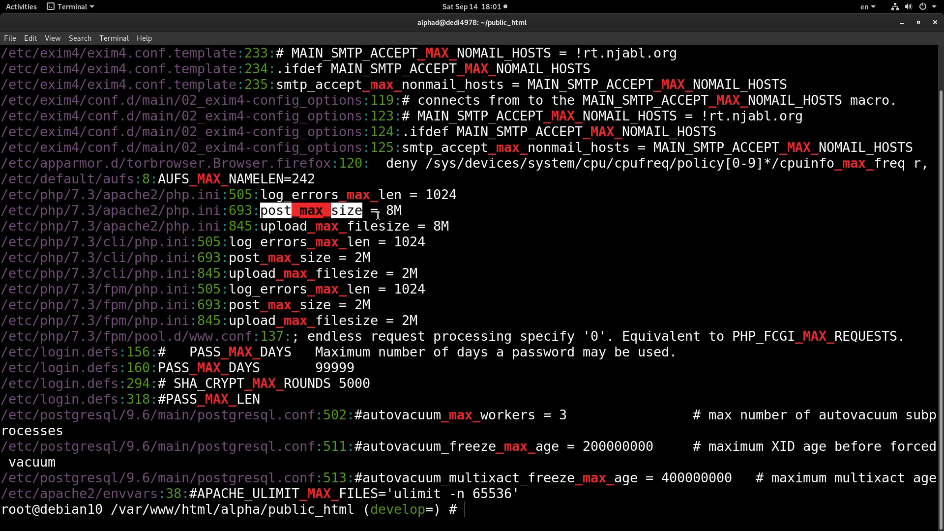
{"action": "double_click", "coordinate": [340, 227]}
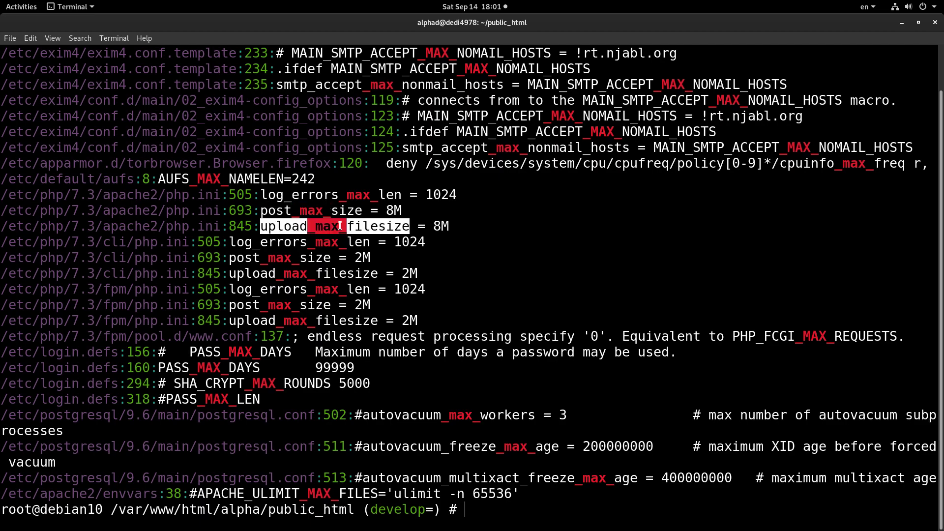
{"action": "left_click", "coordinate": [465, 229]}
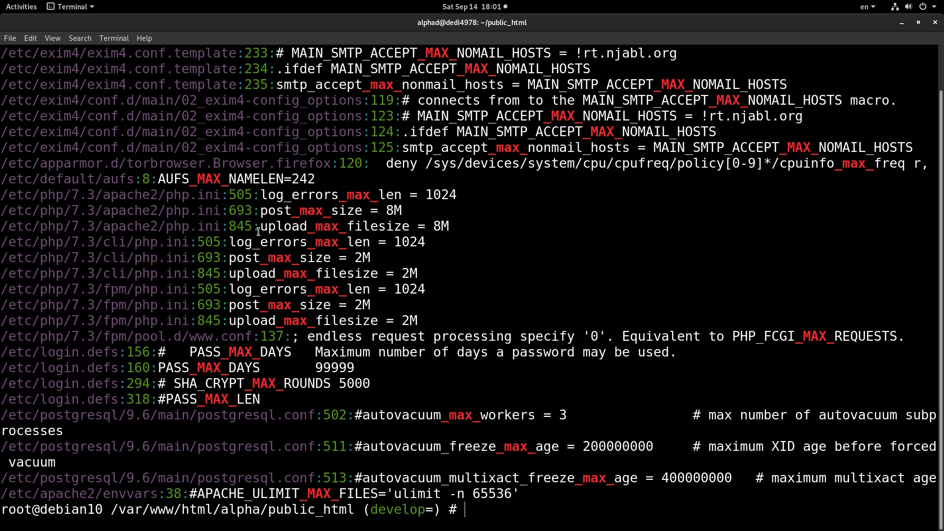
{"action": "left_click_drag", "start_coordinate": [260, 227], "coordinate": [412, 227]}
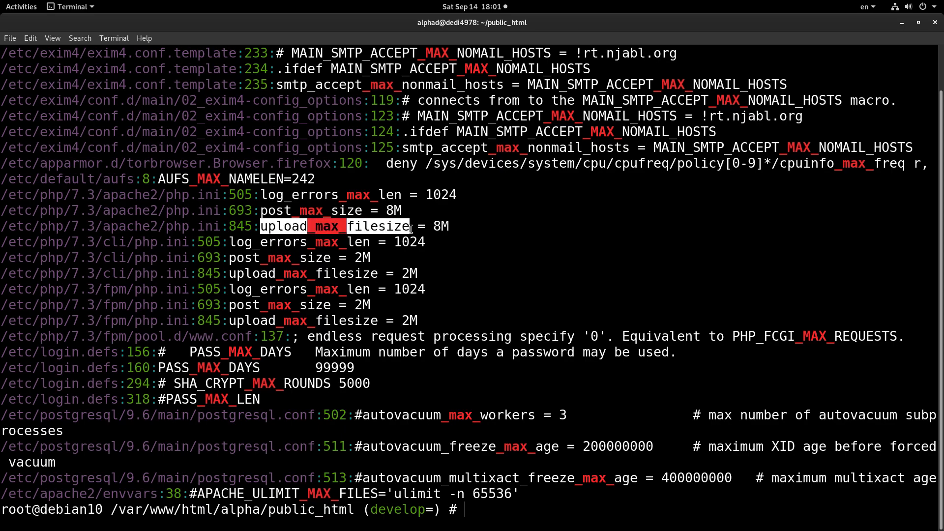
{"action": "double_click", "coordinate": [163, 225]}
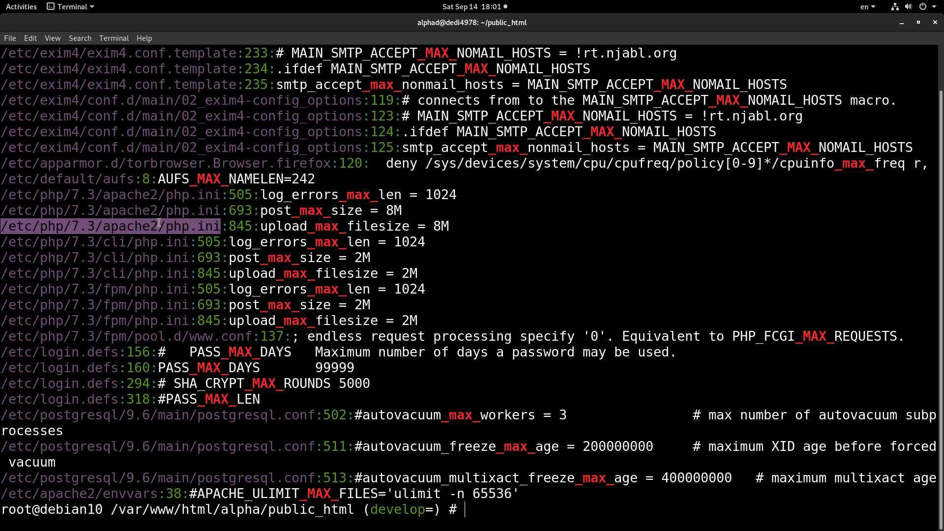
{"action": "left_click", "coordinate": [178, 226]}
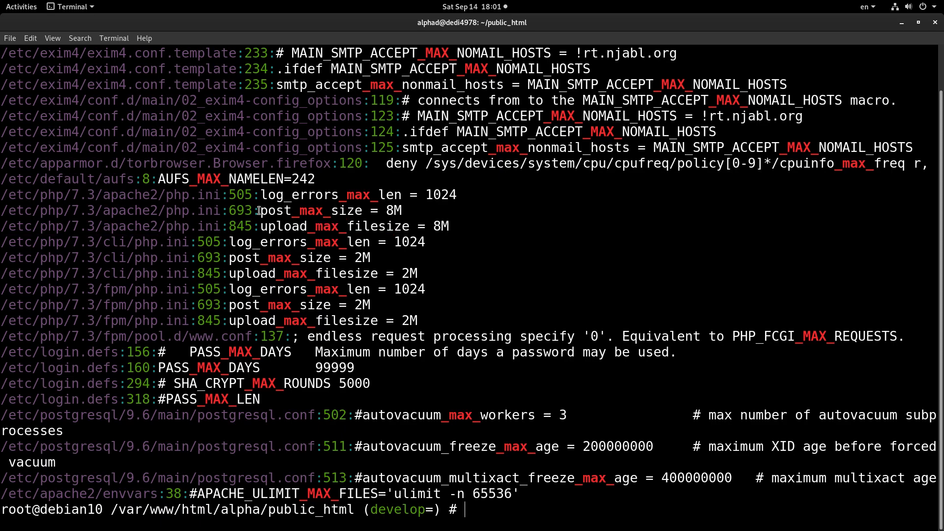
{"action": "left_click_drag", "start_coordinate": [260, 210], "coordinate": [362, 211]}
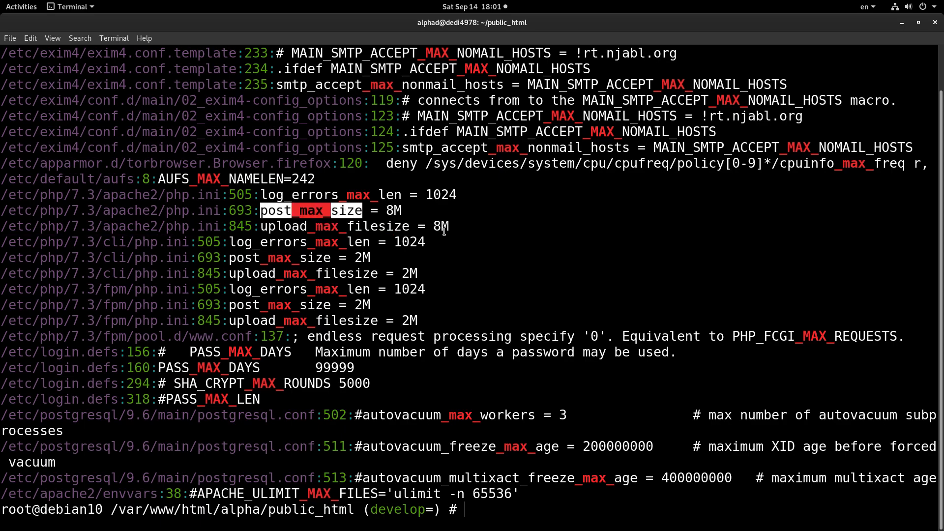
{"action": "left_click", "coordinate": [508, 227]}
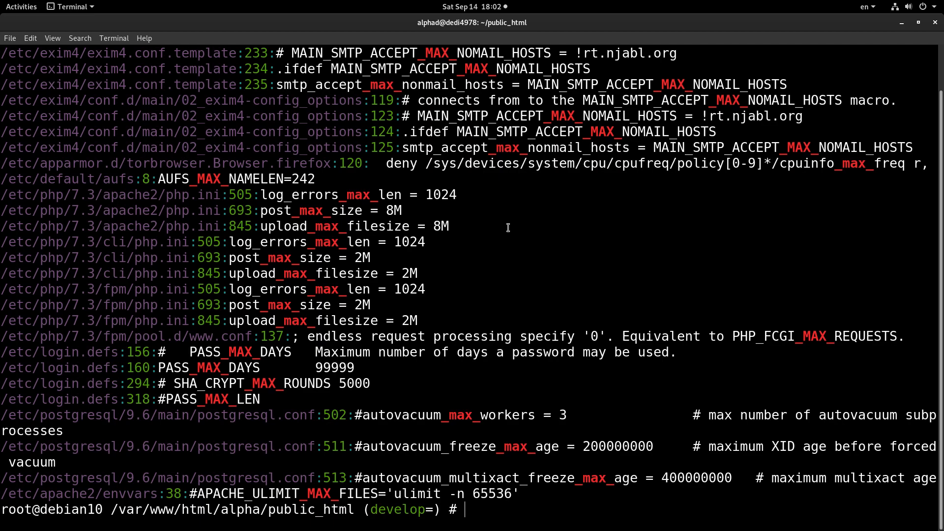
- Switch to Chrome and reload the Create Article page so the Image field shows 8 MB
{"action": "key", "text": "alt+Tab"}
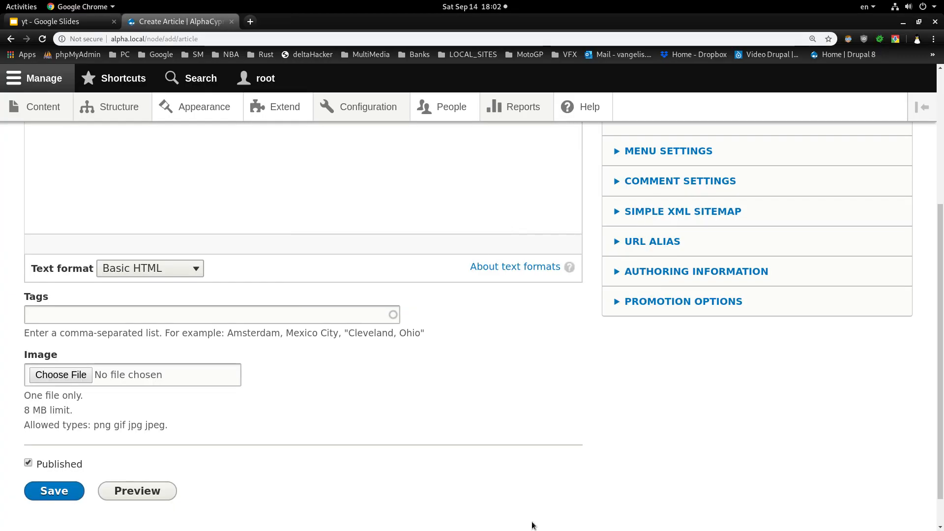
{"action": "key", "text": "F5"}
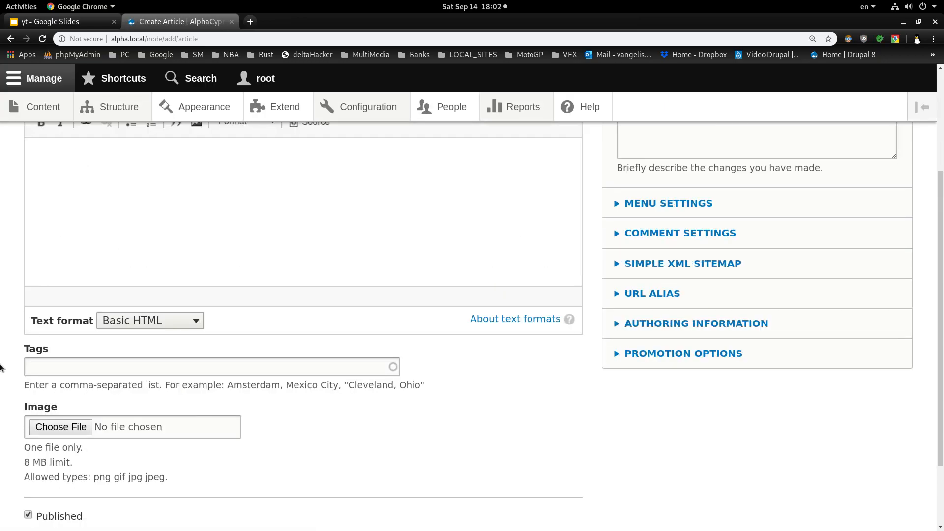
{"action": "scroll", "coordinate": [2, 377], "scroll_direction": "down", "scroll_amount": 3}
{"action": "scroll", "coordinate": [4, 386], "scroll_direction": "down", "scroll_amount": 3}
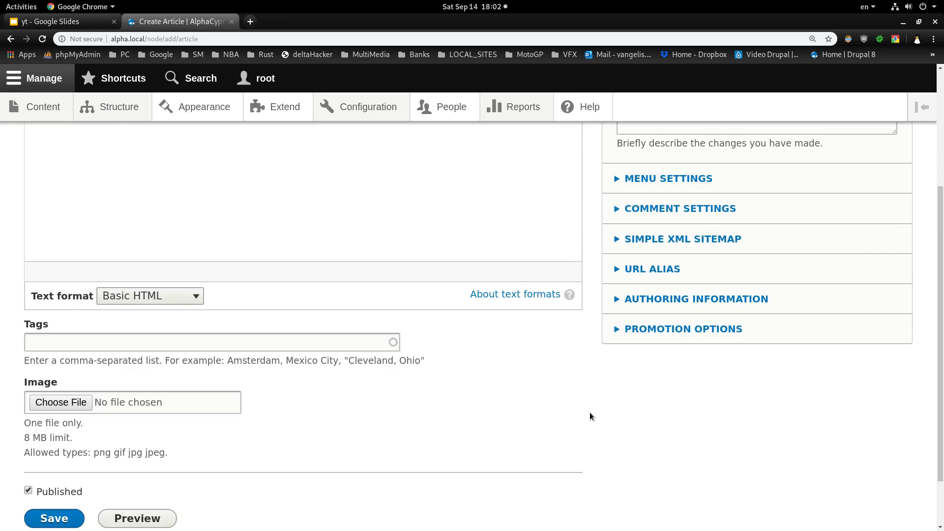
{"action": "key", "text": "ctrl+0"}
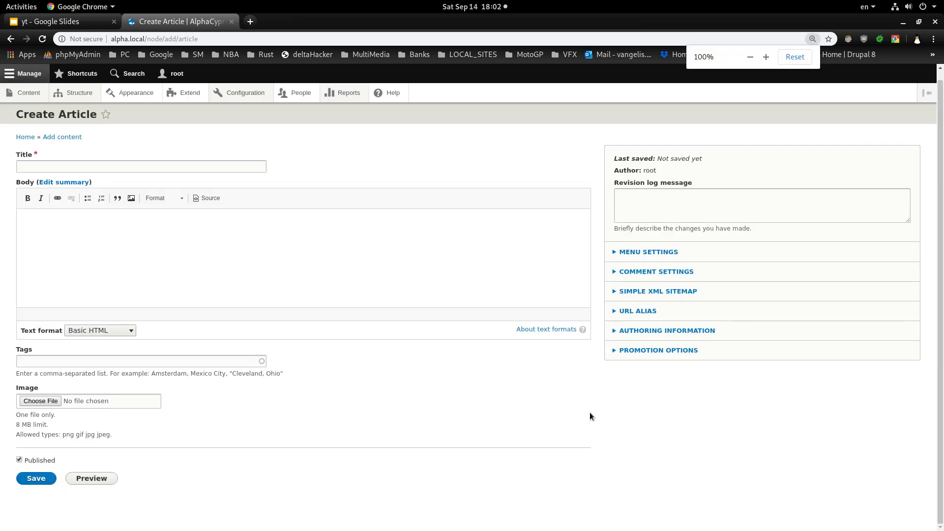